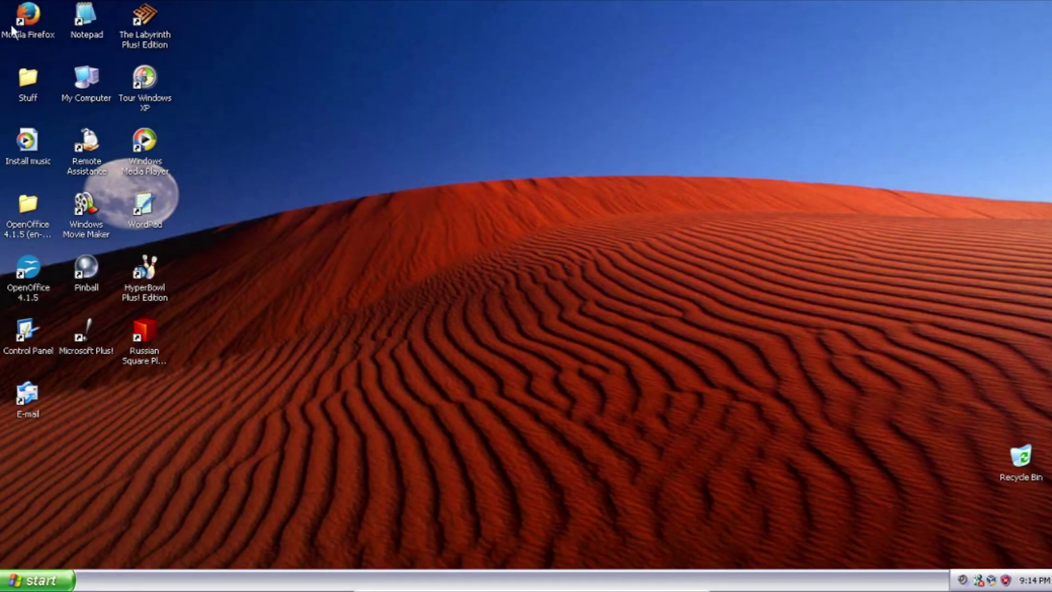
# Nudge the Mozilla Firefox shortcut, return it to its spot, and launch Firefox.
pyautogui.moveTo(27, 24)
pyautogui.mouseDown()
pyautogui.moveTo(534, 146)
pyautogui.moveTo(675, 258)
pyautogui.moveTo(353, 214)
pyautogui.moveTo(28, 22)
pyautogui.mouseUp()
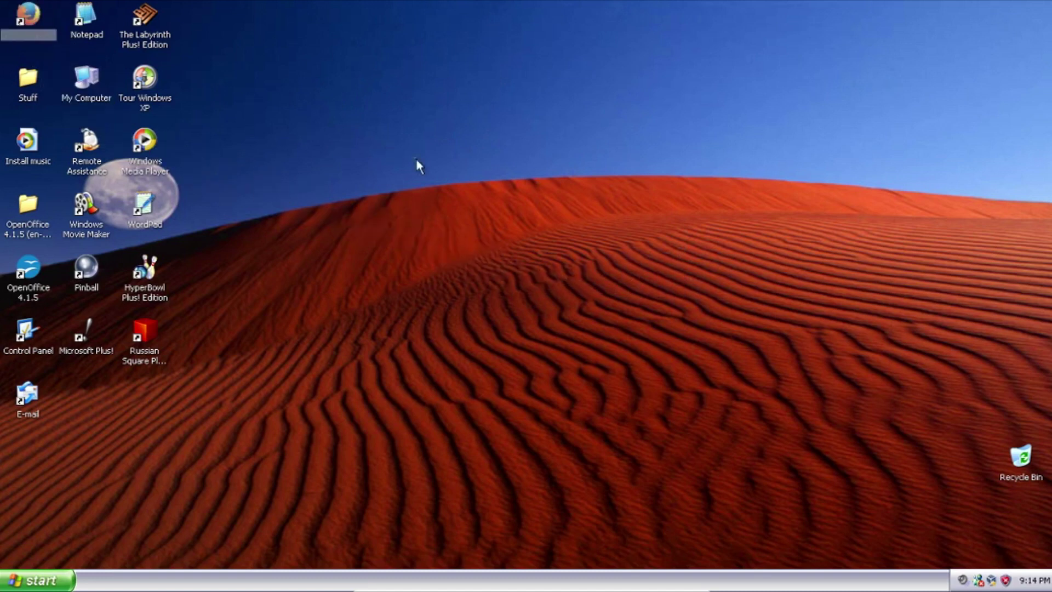
pyautogui.moveTo(441, 169); pyautogui.dragTo(918, 333)
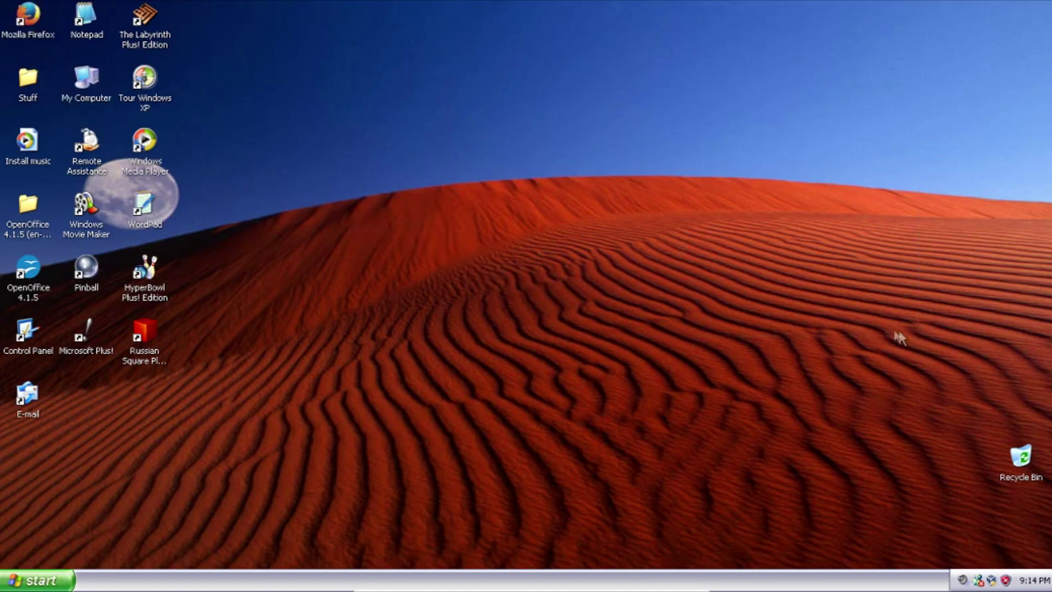
pyautogui.doubleClick(31, 22)
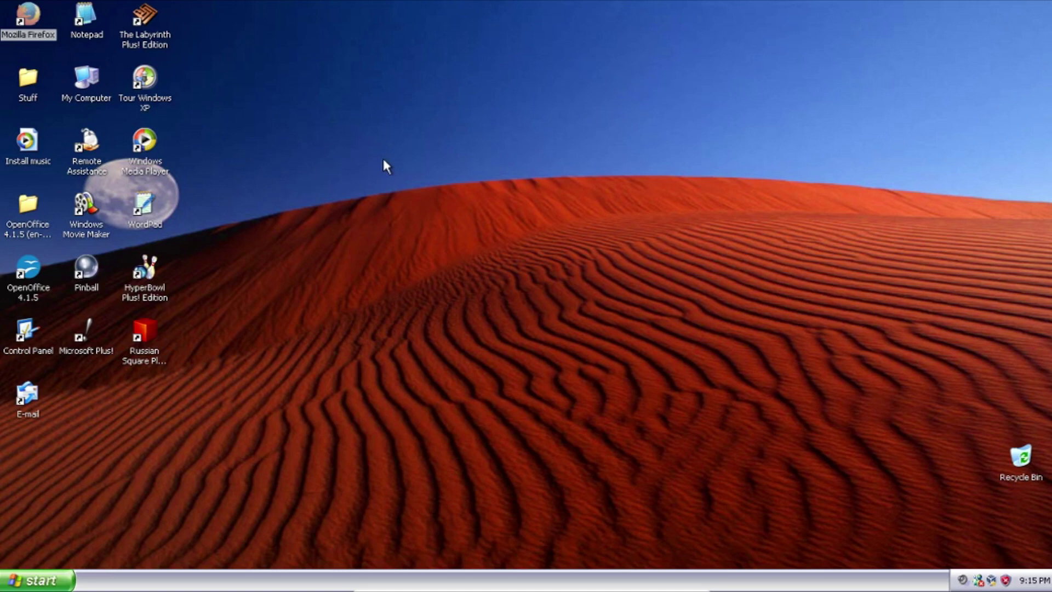
# Launch Firefox a second time and drag selection boxes across the empty desktop.
pyautogui.doubleClick(26, 12)
pyautogui.moveTo(603, 367); pyautogui.dragTo(335, 433)
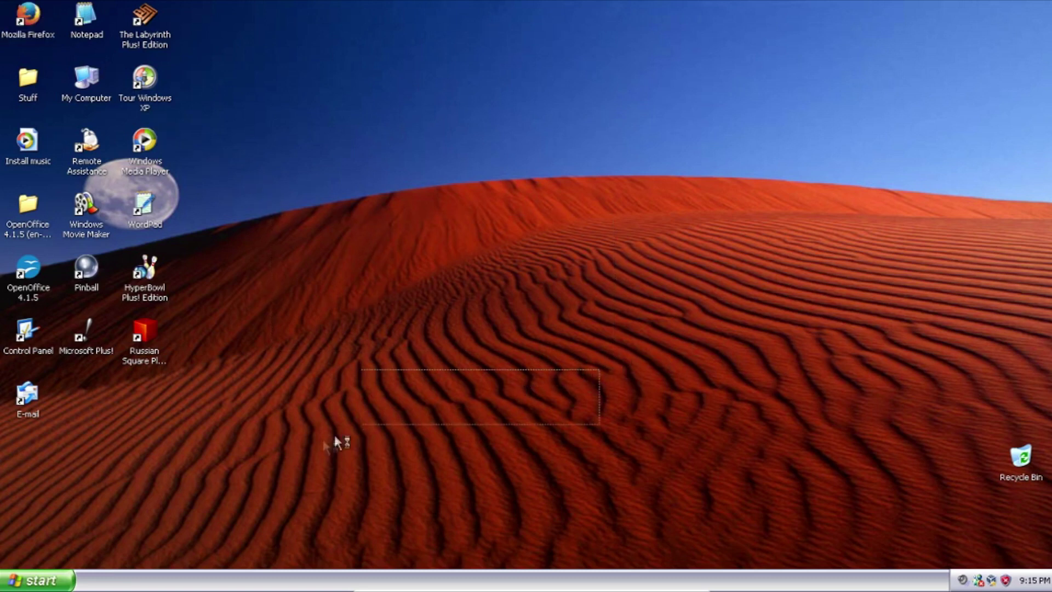
pyautogui.moveTo(266, 469)
pyautogui.mouseDown()
pyautogui.moveTo(588, 261)
pyautogui.moveTo(625, 101)
pyautogui.mouseUp()
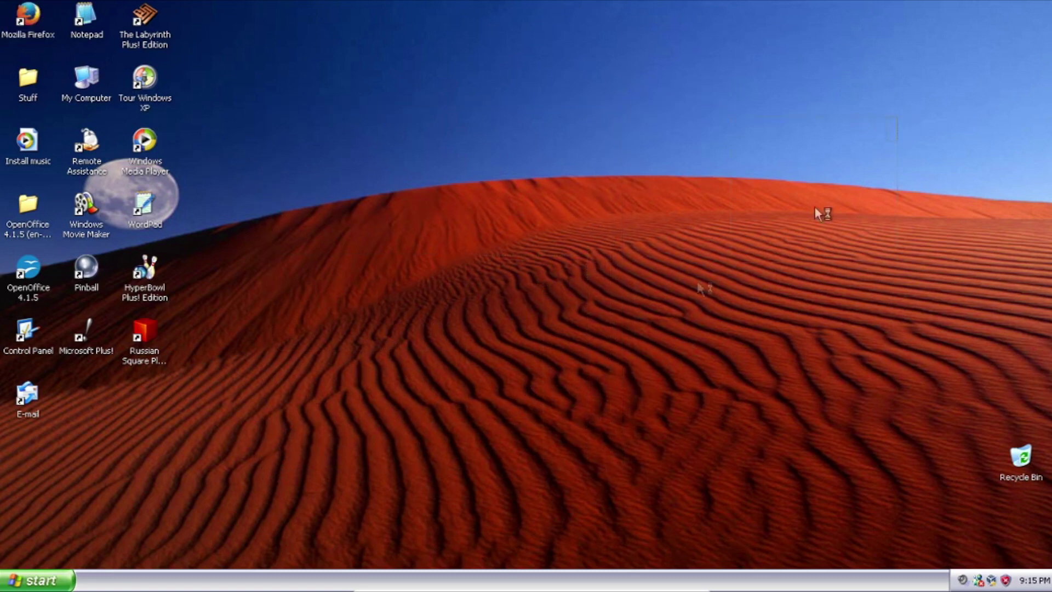
pyautogui.moveTo(899, 118); pyautogui.dragTo(453, 376)
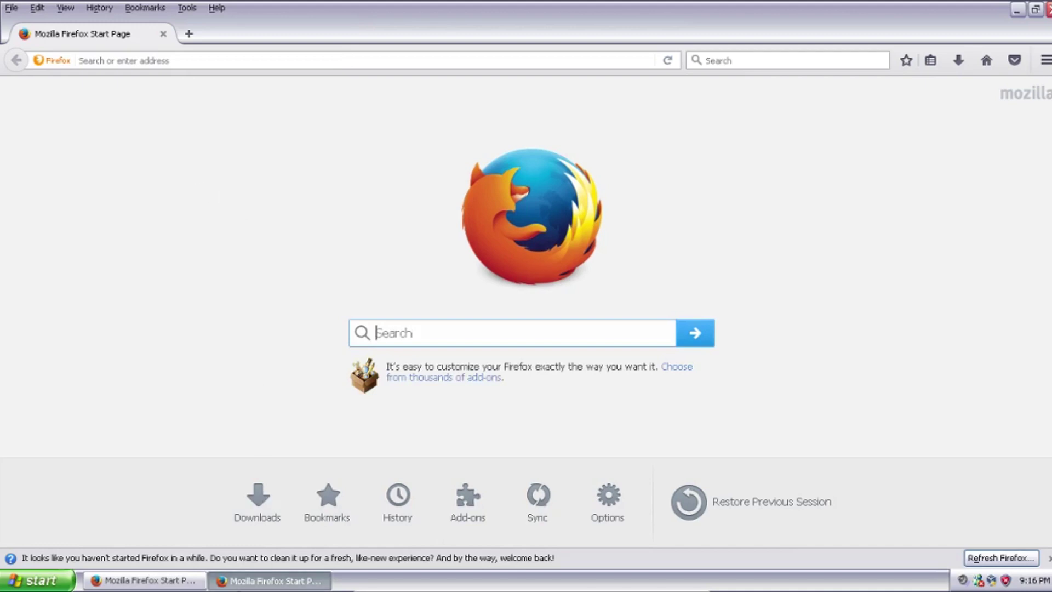
# Close the duplicate Firefox window from its taskbar button and restore the remaining one.
pyautogui.click(184, 582)
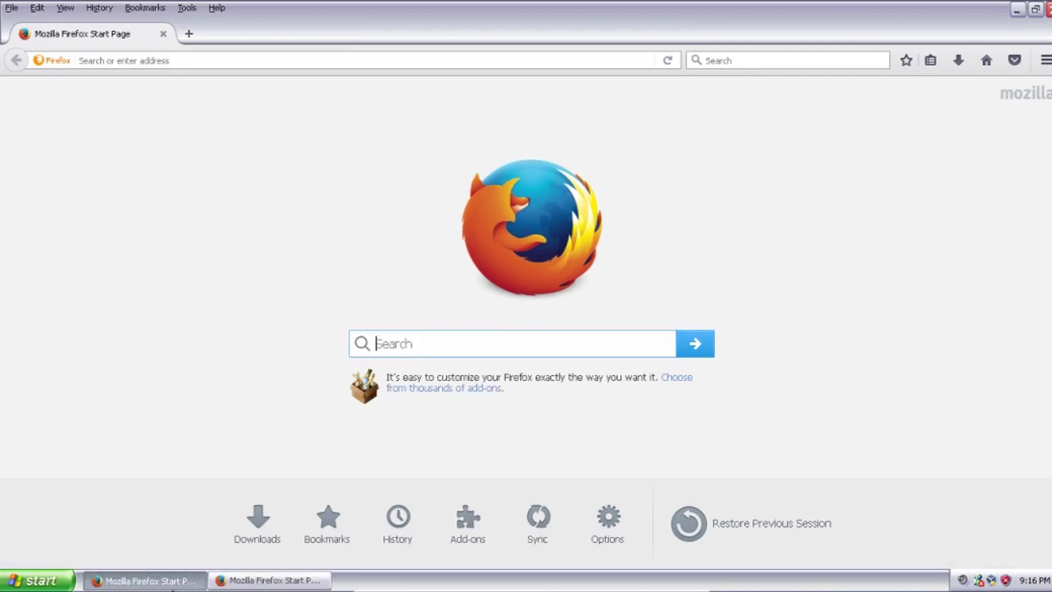
pyautogui.rightClick(174, 587)
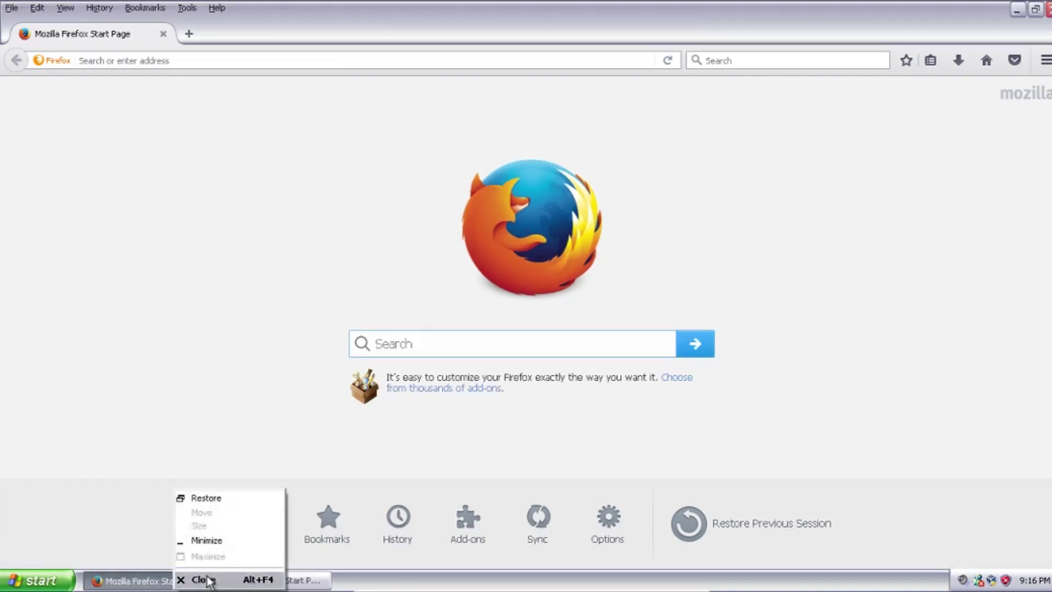
pyautogui.click(211, 579)
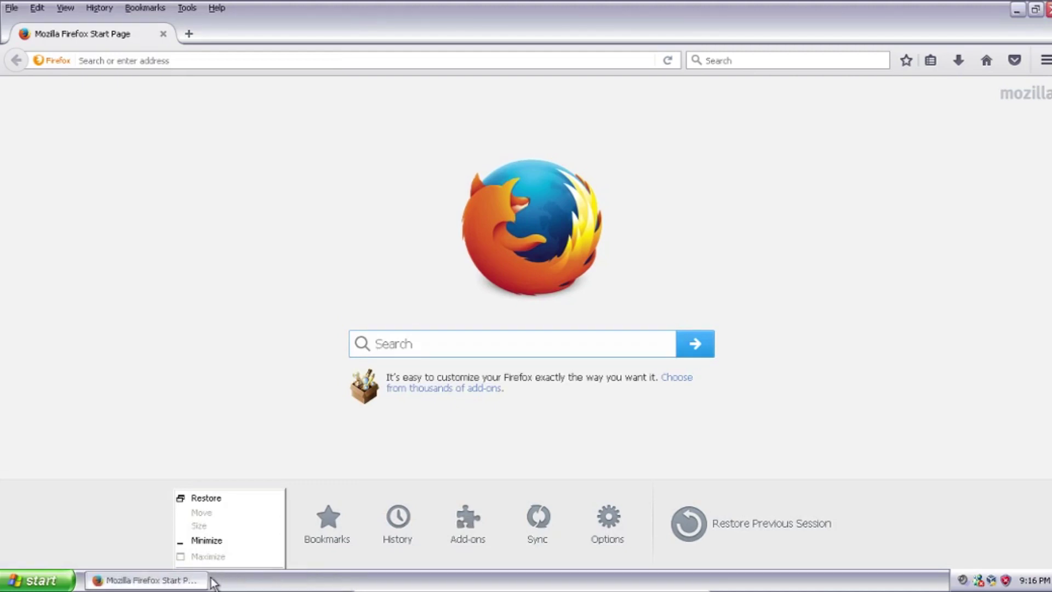
pyautogui.click(145, 580)
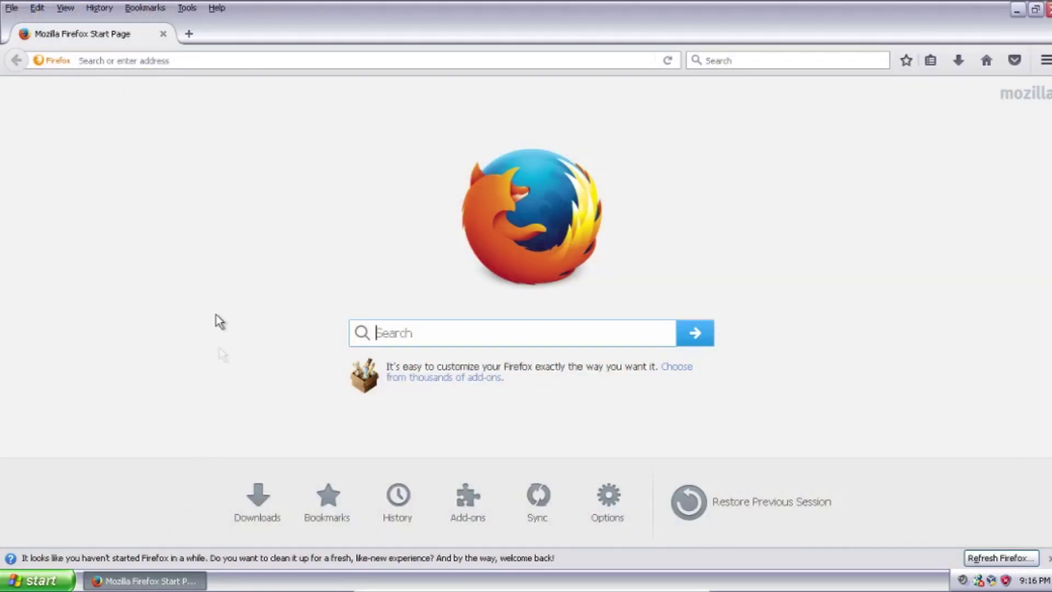
# Go to youtube.com, fixing a typo, then close Firefox while the page connects.
pyautogui.click(120, 59)
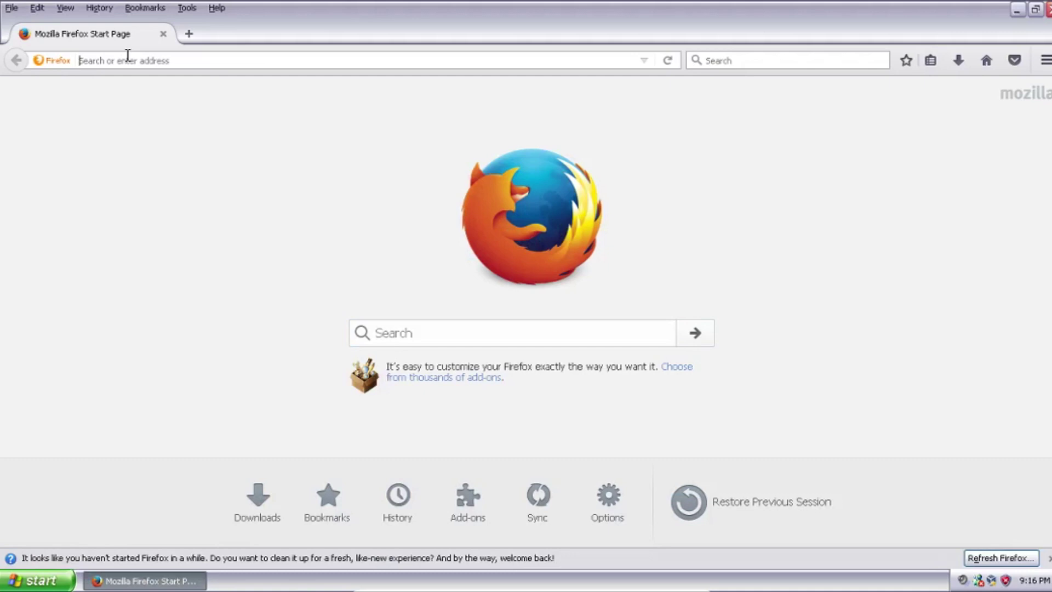
pyautogui.write('you')
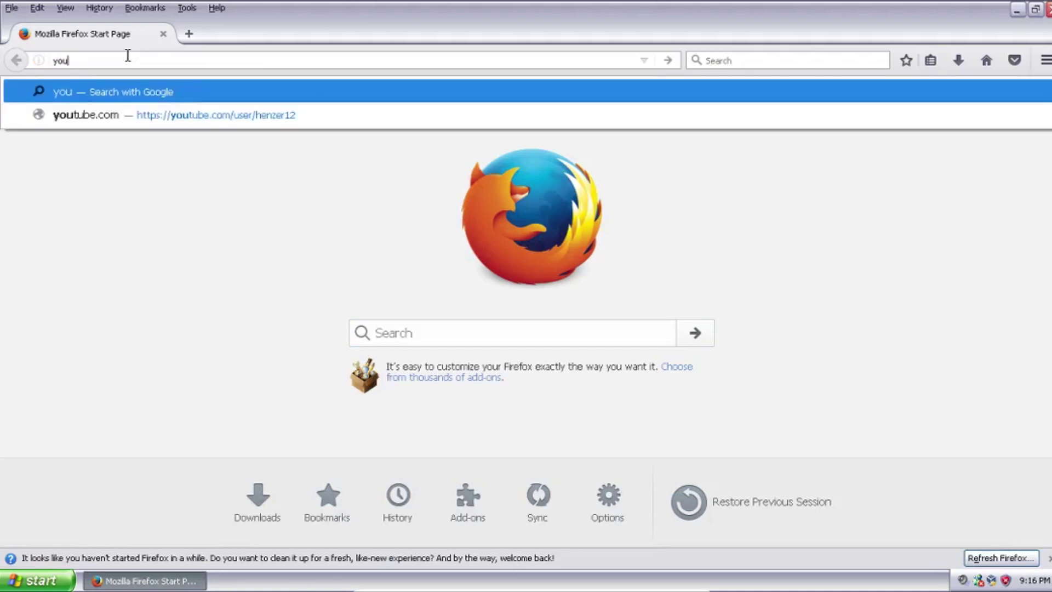
pyautogui.write('tube.dc')
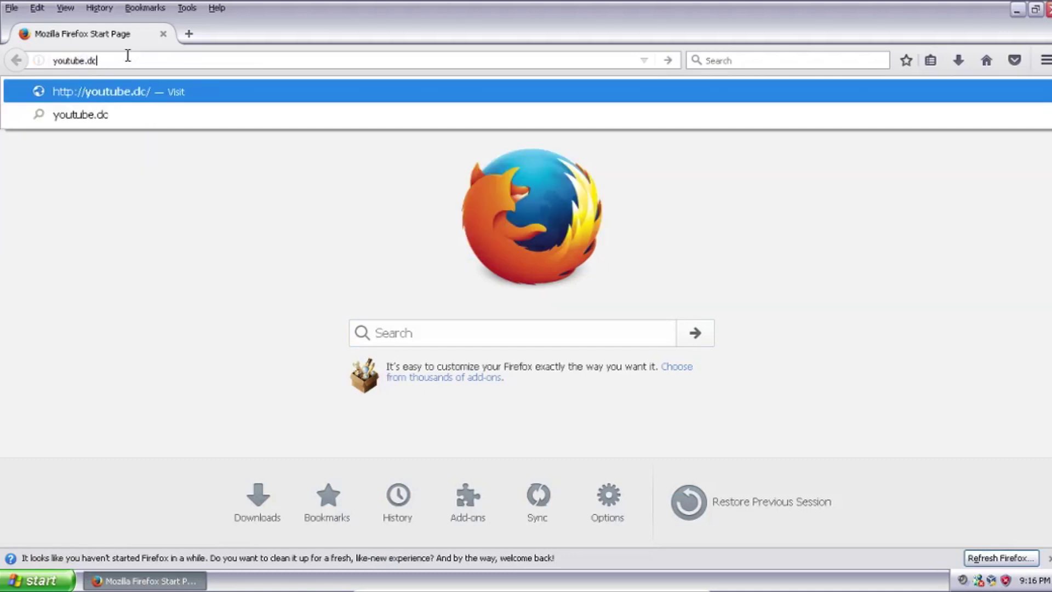
pyautogui.press('BackSpace')
pyautogui.press('BackSpace')
pyautogui.write('com')
pyautogui.press('Return')
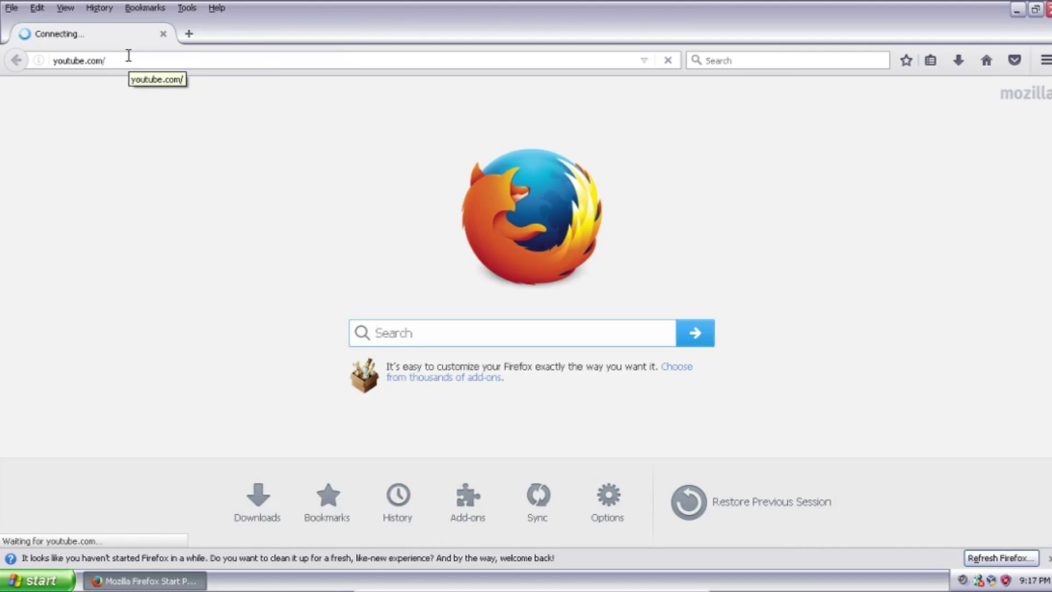
pyautogui.click(162, 34)
# Relaunch Firefox and enter youtube.com in the address bar again.
pyautogui.doubleClick(27, 20)
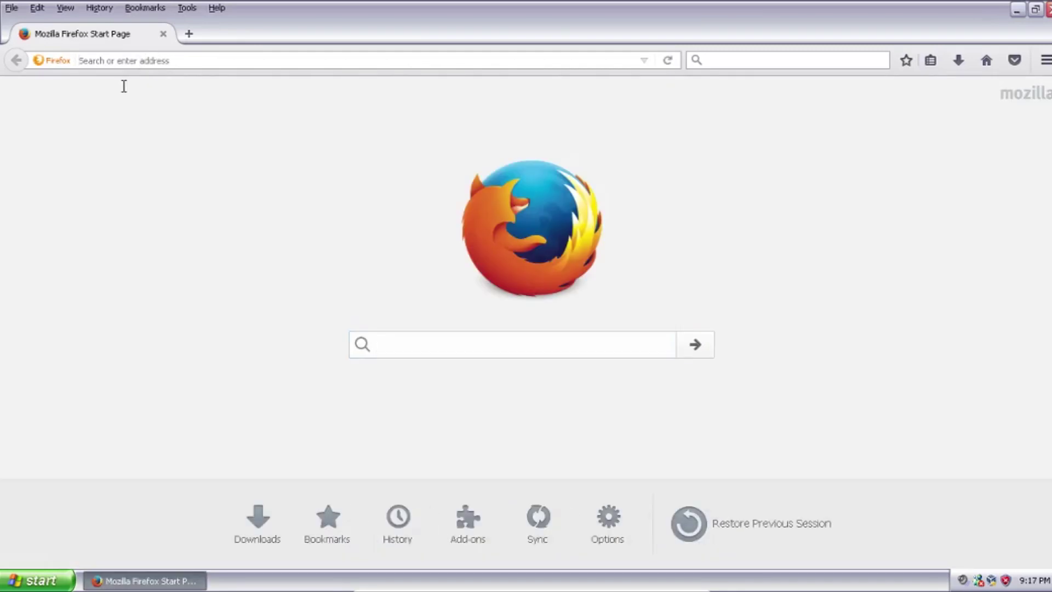
pyautogui.write('youtu')
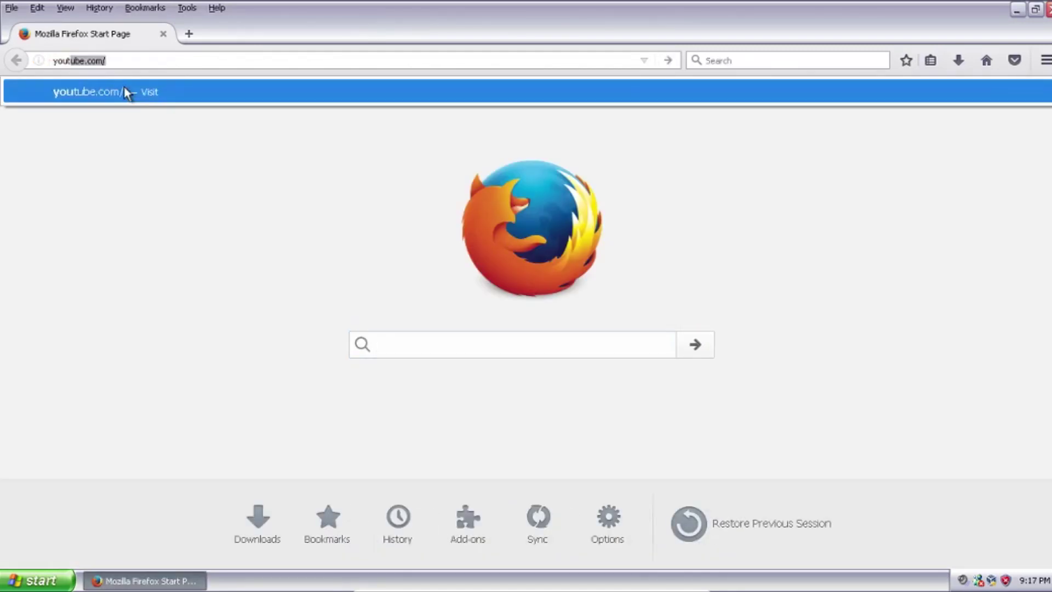
pyautogui.write('be')
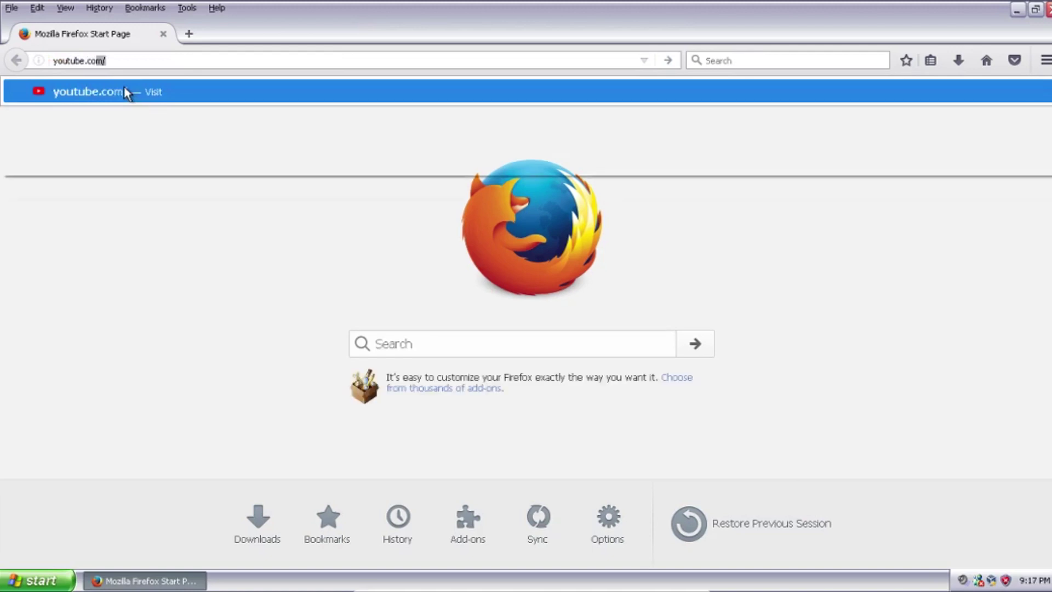
pyautogui.click(125, 92)
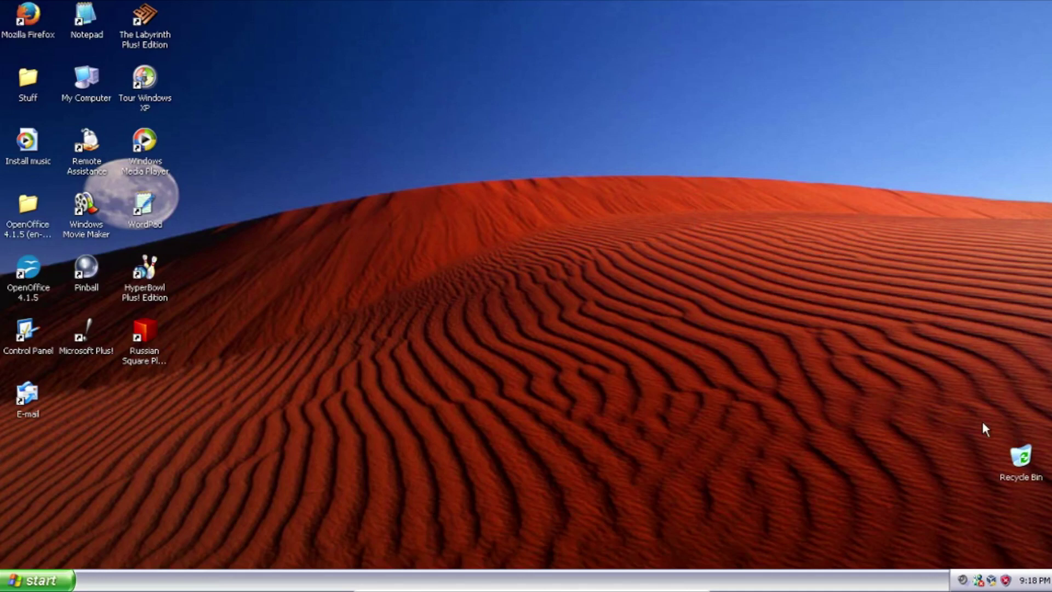
# Drag the Recycle Bin lower on the desktop and launch OpenOffice 4.1.5.
pyautogui.moveTo(1019, 455); pyautogui.dragTo(1019, 519)
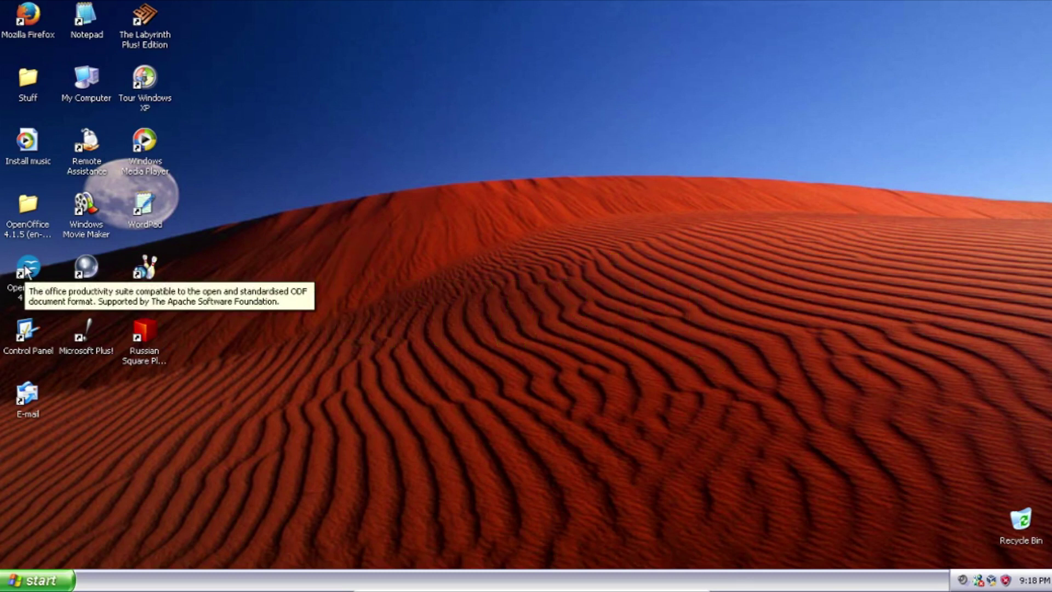
pyautogui.doubleClick(25, 269)
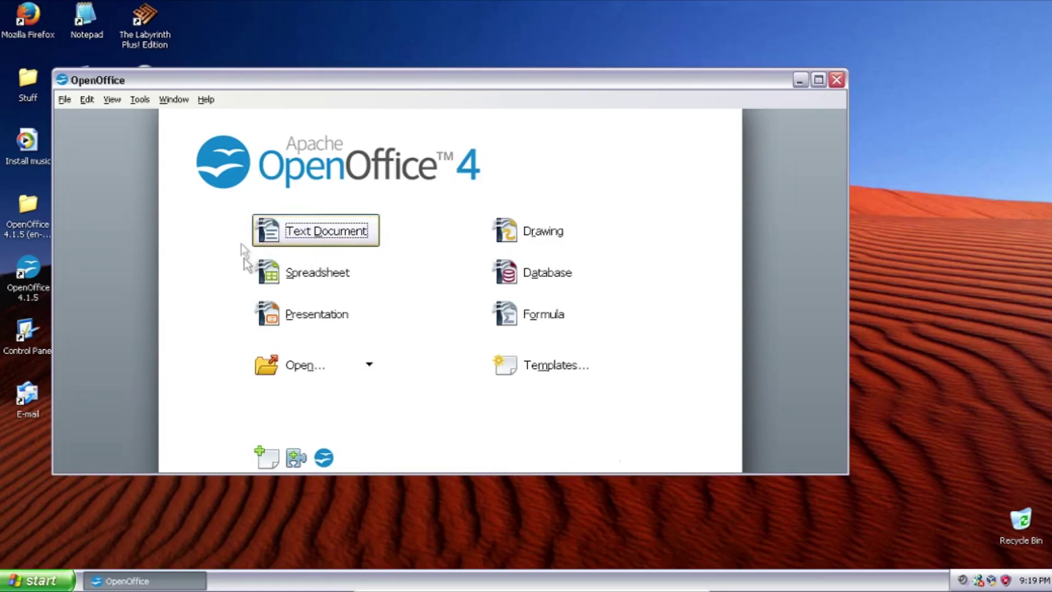
# Start a new text document with centred alignment and the Impact font.
pyautogui.click(269, 237)
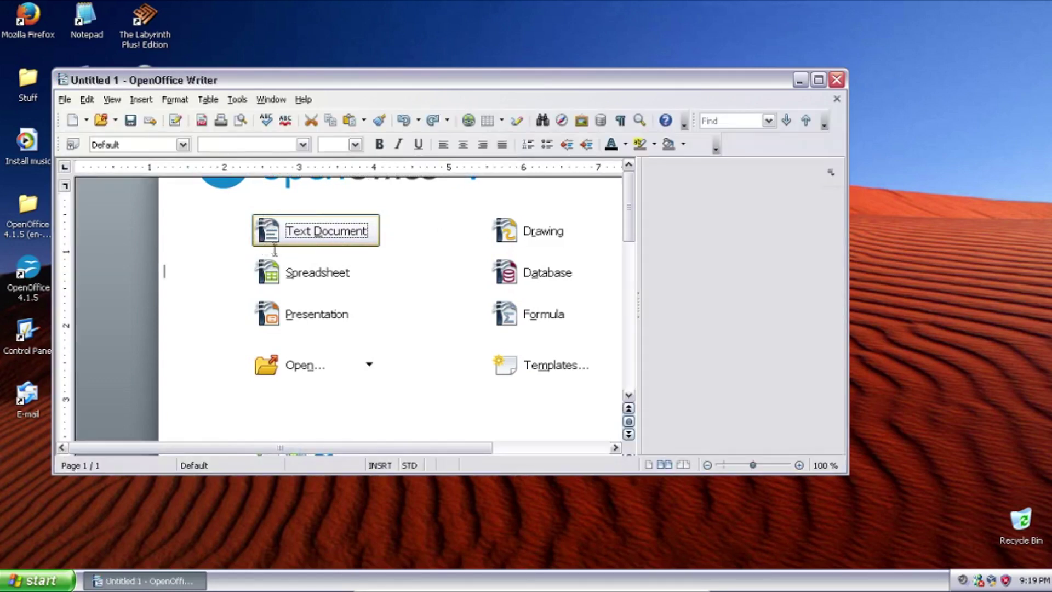
pyautogui.click(462, 144)
pyautogui.click(302, 145)
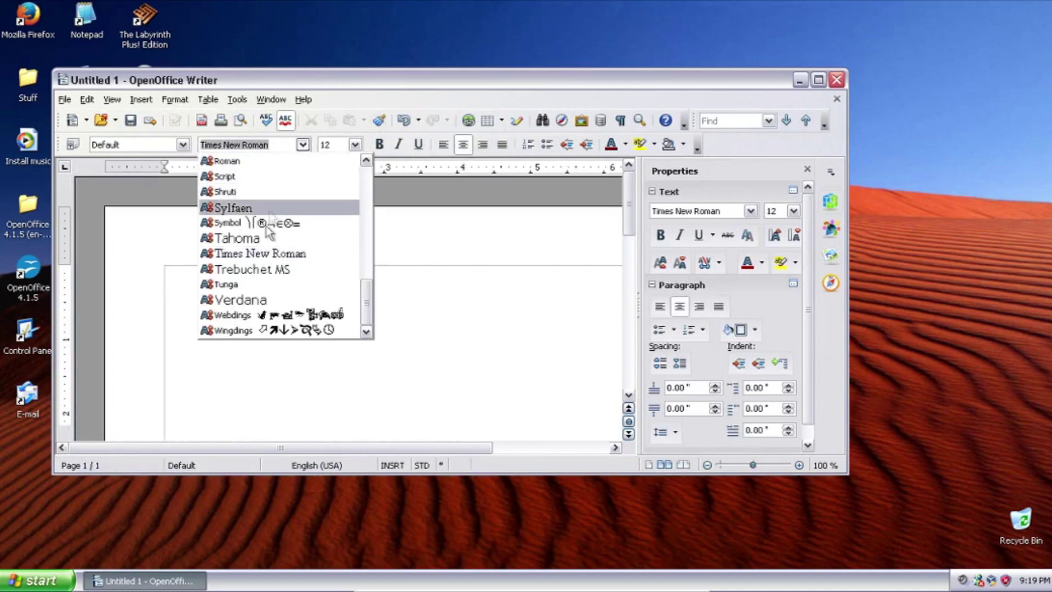
pyautogui.scroll(3, 277, 274)
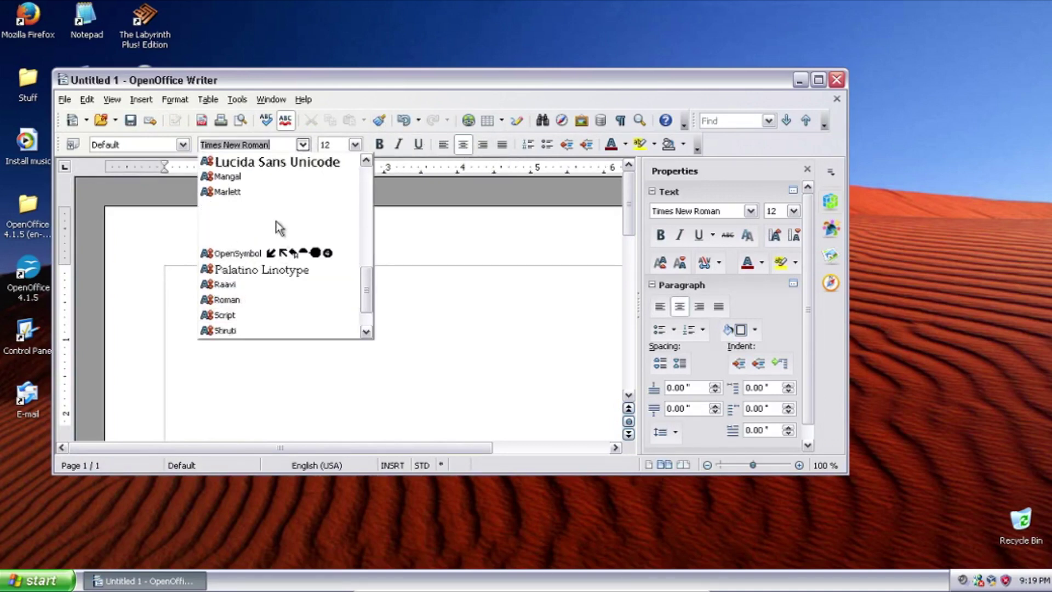
pyautogui.scroll(2, 277, 230)
pyautogui.scroll(1, 277, 209)
pyautogui.click(276, 221)
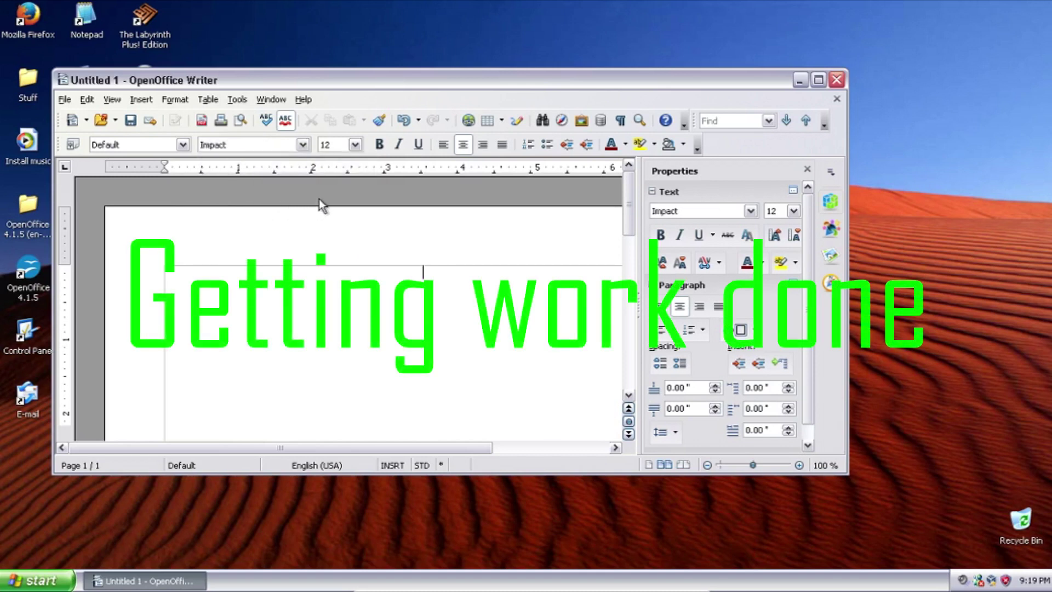
# Type and delete test text, then close the document and discard it.
pyautogui.write('dsdsdsdsd')
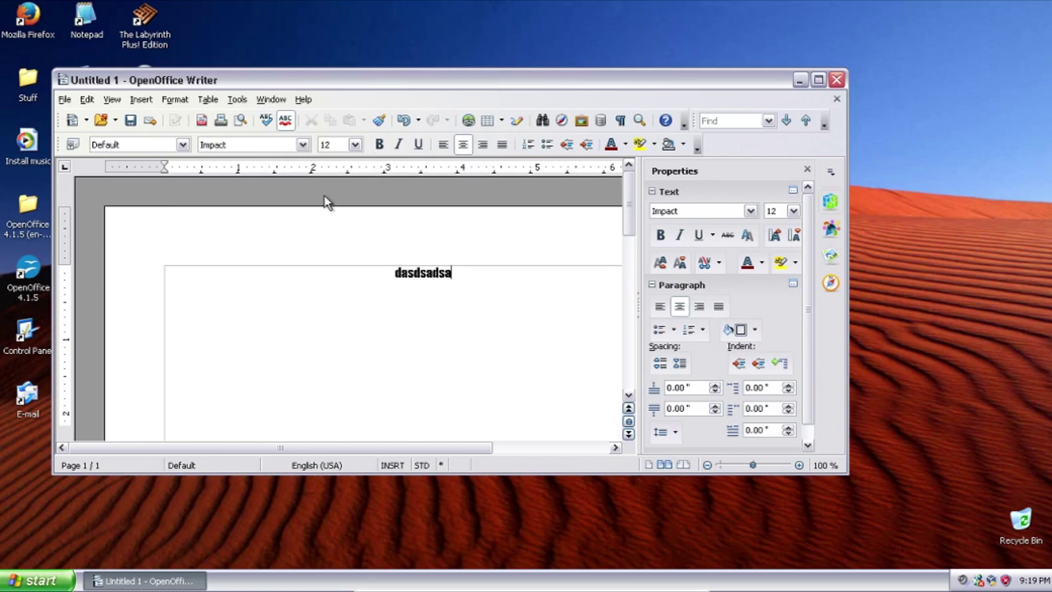
pyautogui.press('BackSpace')
pyautogui.press('BackSpace')
pyautogui.press('BackSpace')
pyautogui.click(841, 80)
pyautogui.click(444, 298)
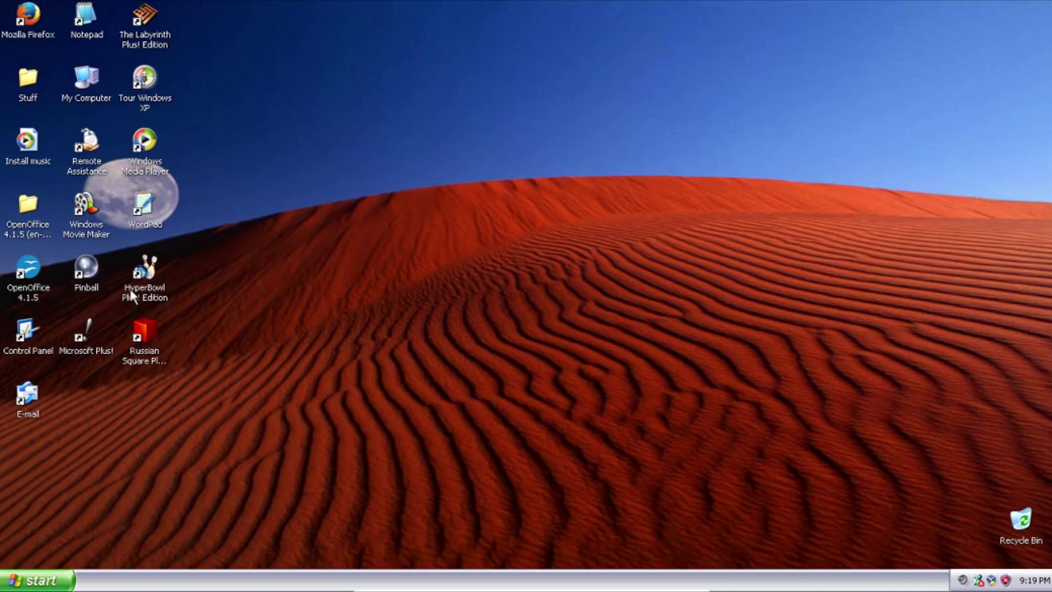
pyautogui.moveTo(145, 292)
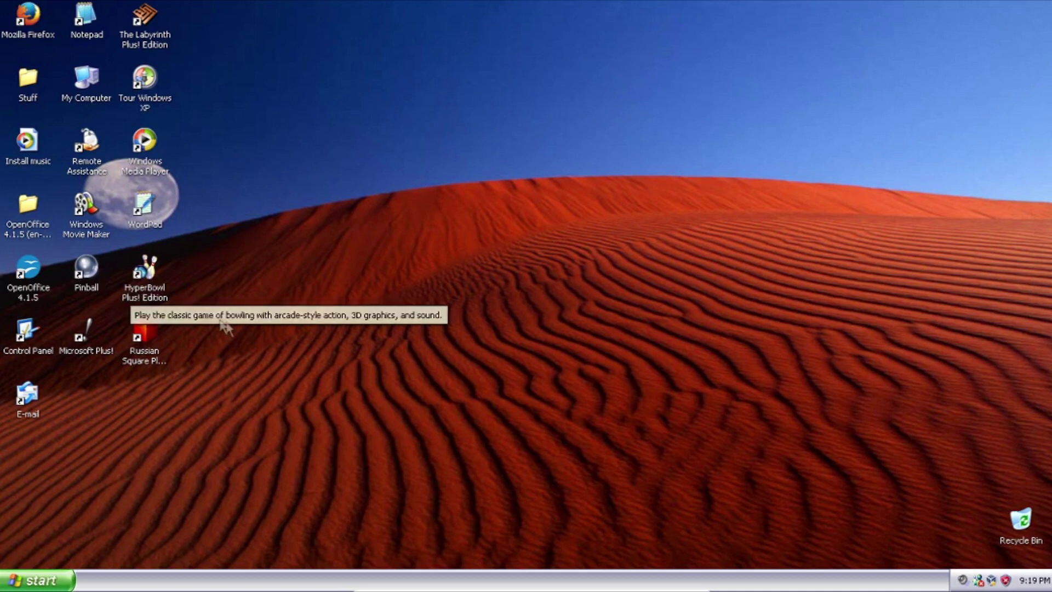
# Drag a selection box across the desktop and select the Pinball shortcut.
pyautogui.moveTo(175, 4)
pyautogui.mouseDown()
pyautogui.moveTo(599, 259)
pyautogui.moveTo(1050, 455)
pyautogui.moveTo(606, 304)
pyautogui.moveTo(431, 0)
pyautogui.moveTo(206, 478)
pyautogui.mouseUp()
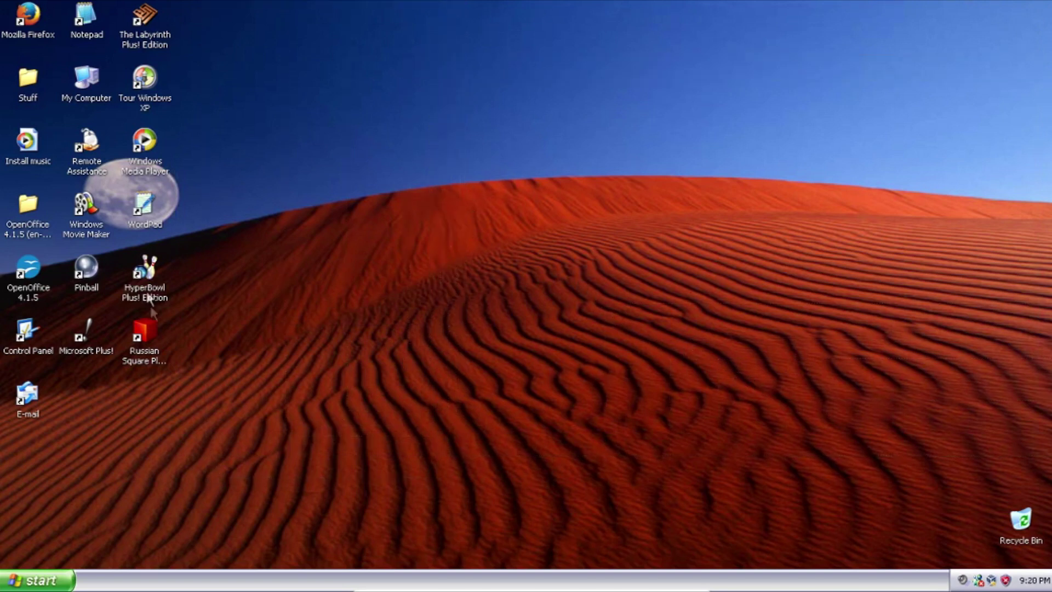
pyautogui.click(84, 268)
# Launch 3D Pinball, nudge the table twice with X, then quit the game.
pyautogui.doubleClick(82, 264)
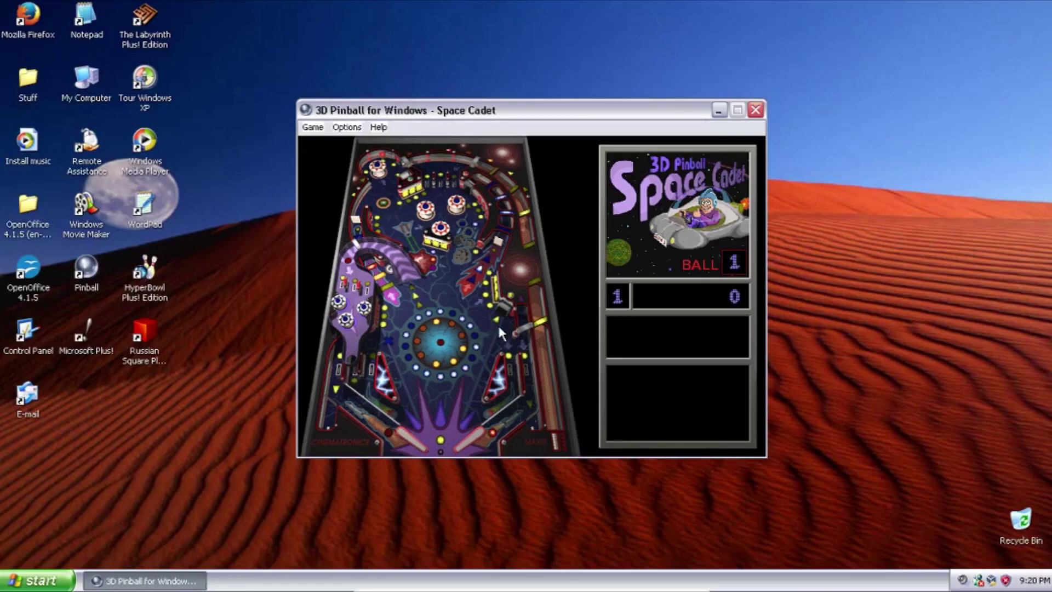
pyautogui.press('x')
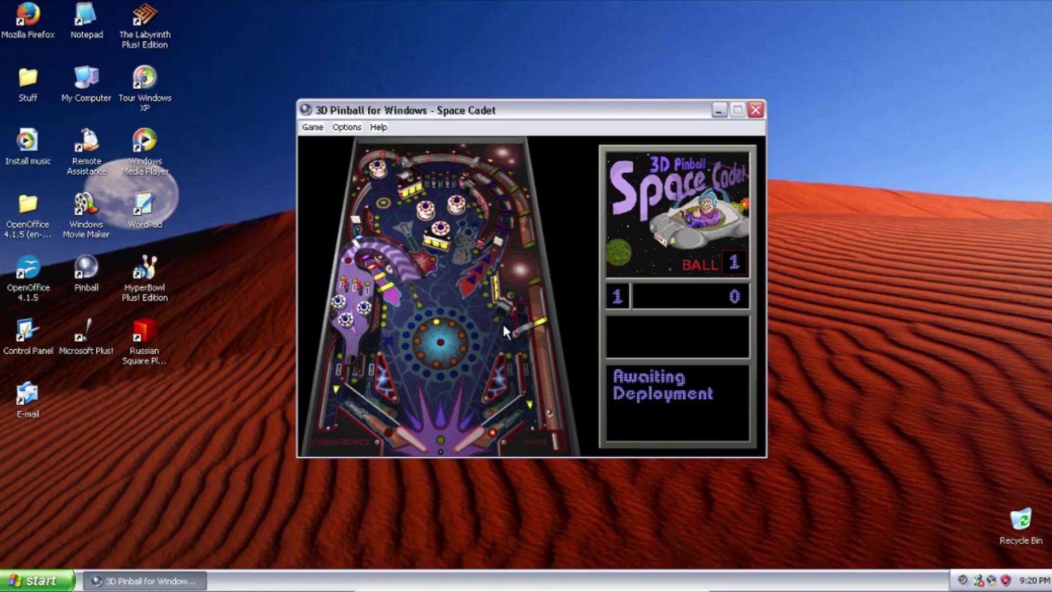
pyautogui.press('x')
pyautogui.press('x')
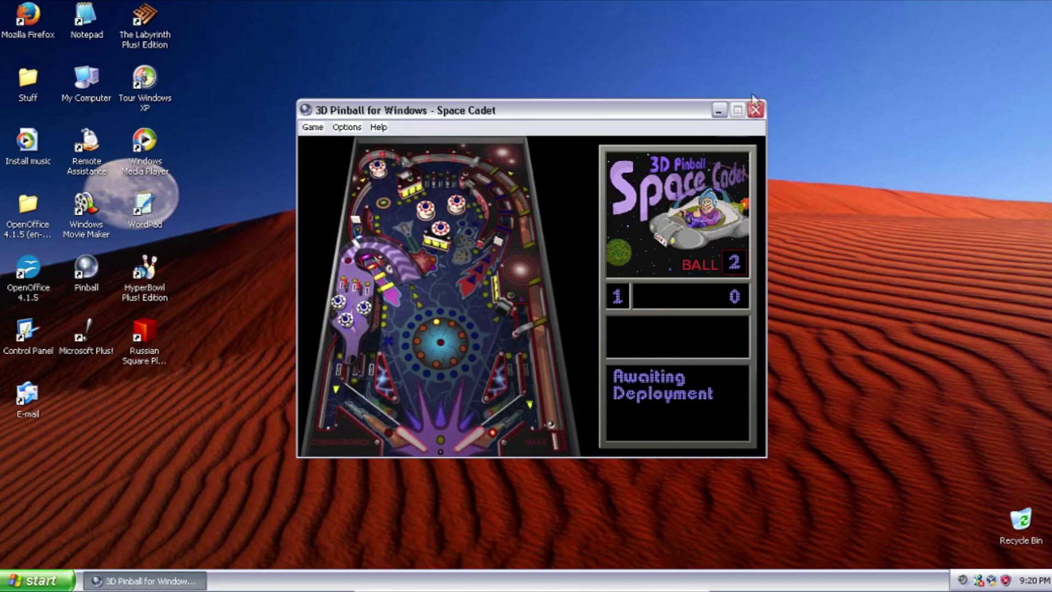
pyautogui.click(759, 110)
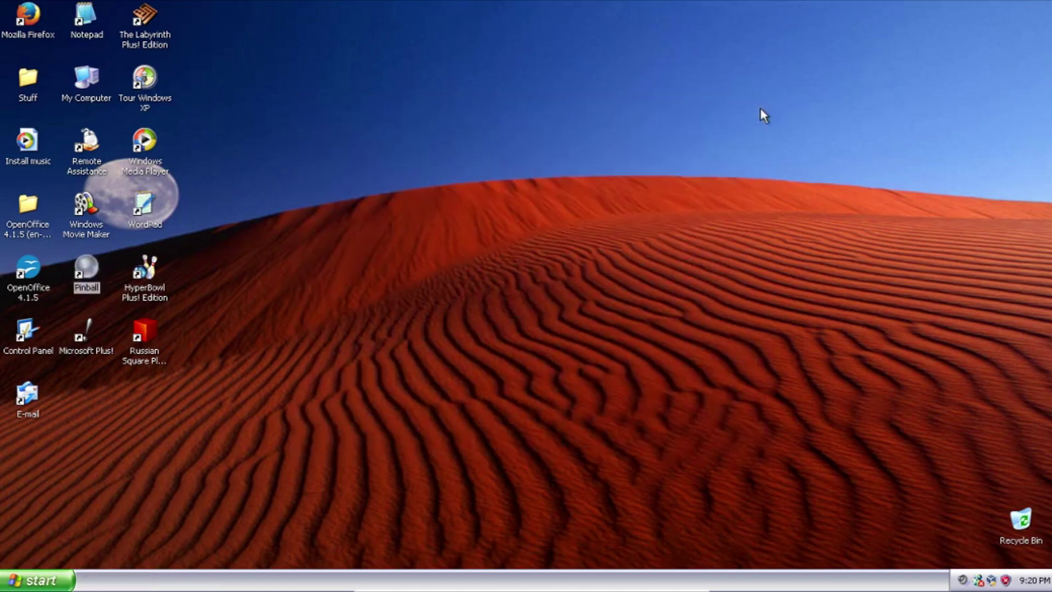
# Launch Windows Movie Maker from its desktop icon.
pyautogui.moveTo(656, 181); pyautogui.dragTo(533, 141)
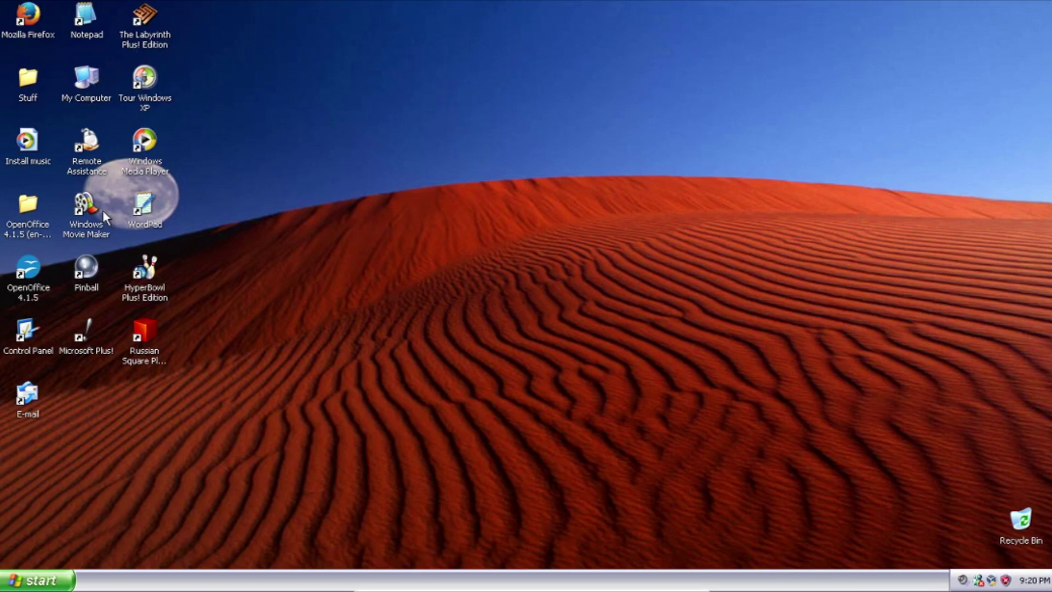
pyautogui.doubleClick(87, 207)
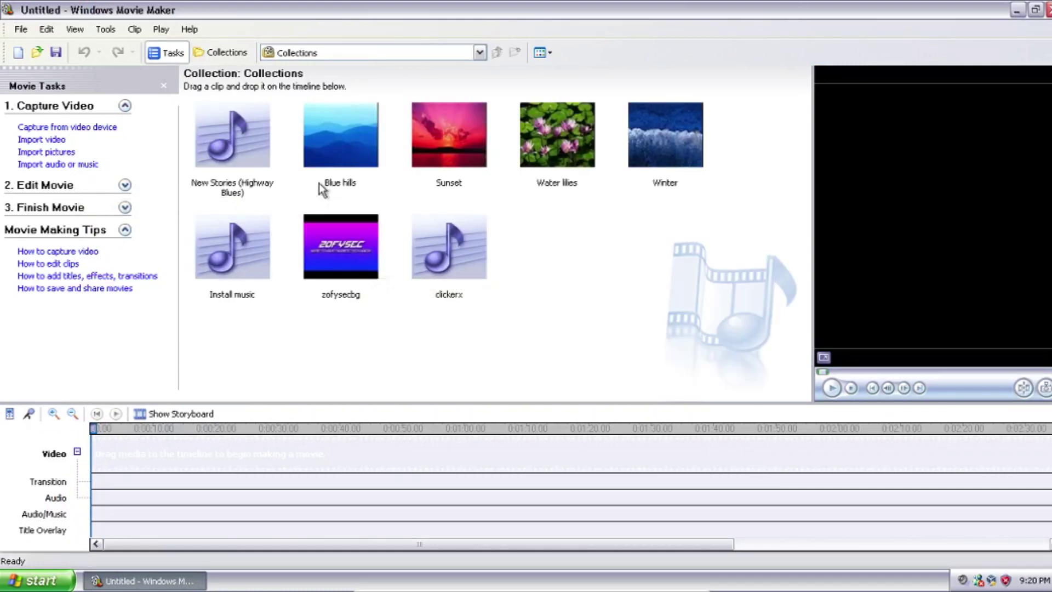
# Put Blue hills, Sunset, Winter, Blue hills on the video track and Install music on the audio track.
pyautogui.moveTo(335, 118); pyautogui.dragTo(118, 453)
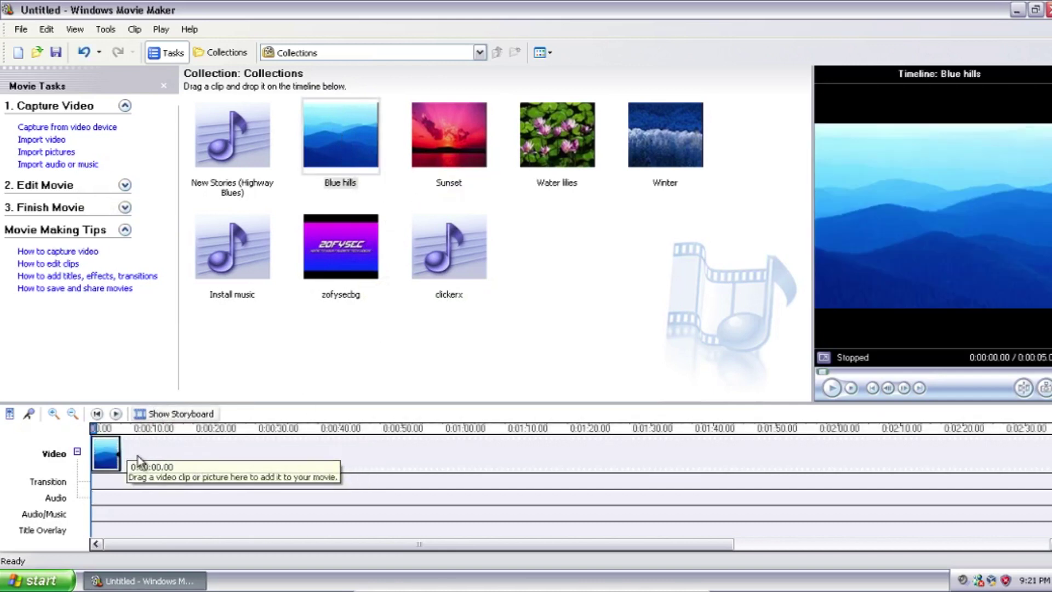
pyautogui.click(445, 137)
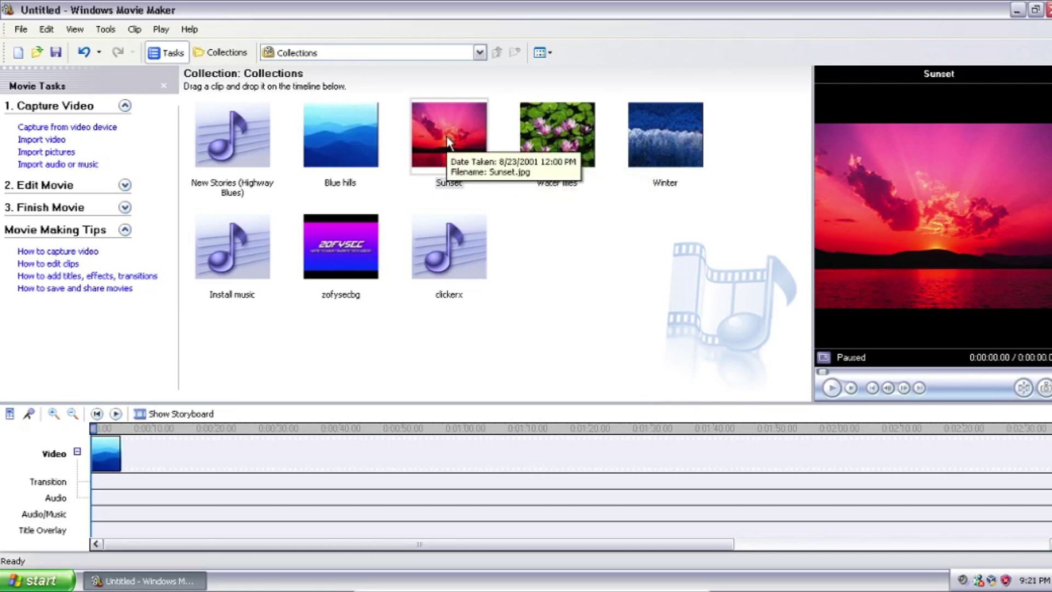
pyautogui.moveTo(446, 136); pyautogui.dragTo(134, 458)
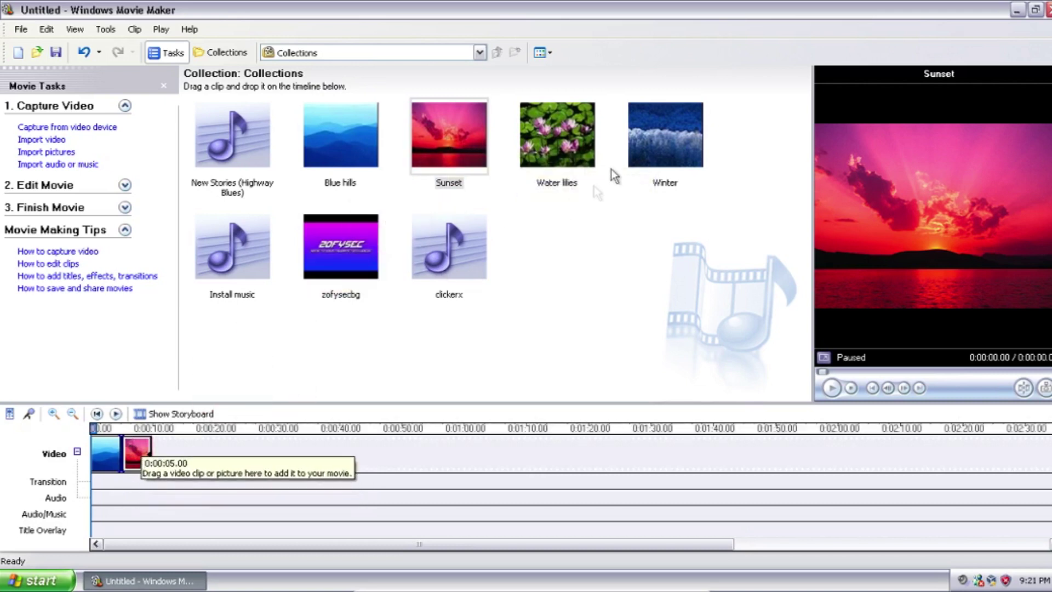
pyautogui.moveTo(665, 137); pyautogui.dragTo(172, 445)
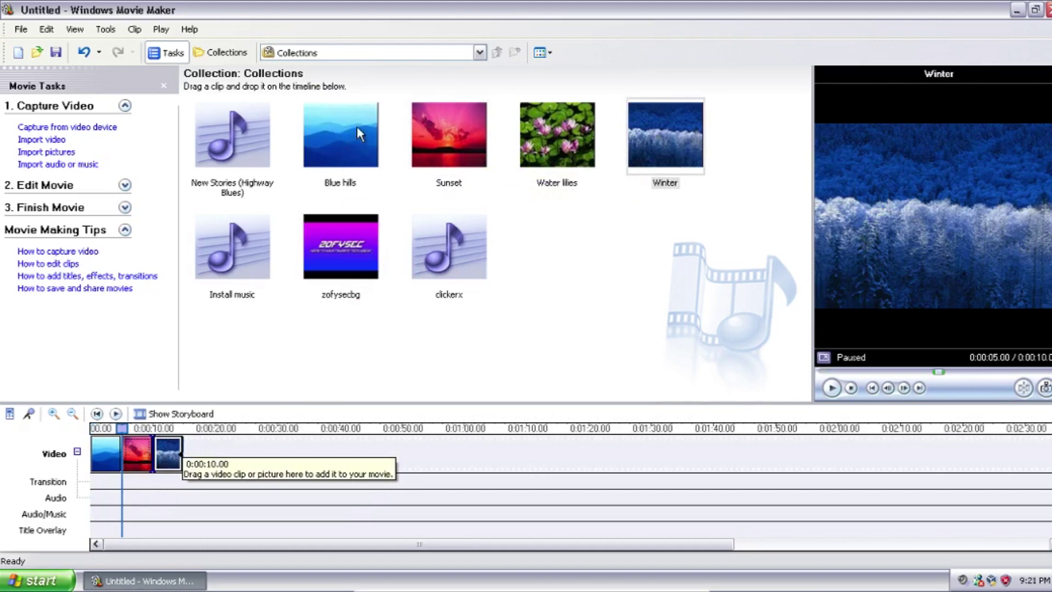
pyautogui.moveTo(357, 126)
pyautogui.mouseDown()
pyautogui.moveTo(202, 441)
pyautogui.moveTo(66, 392)
pyautogui.mouseUp()
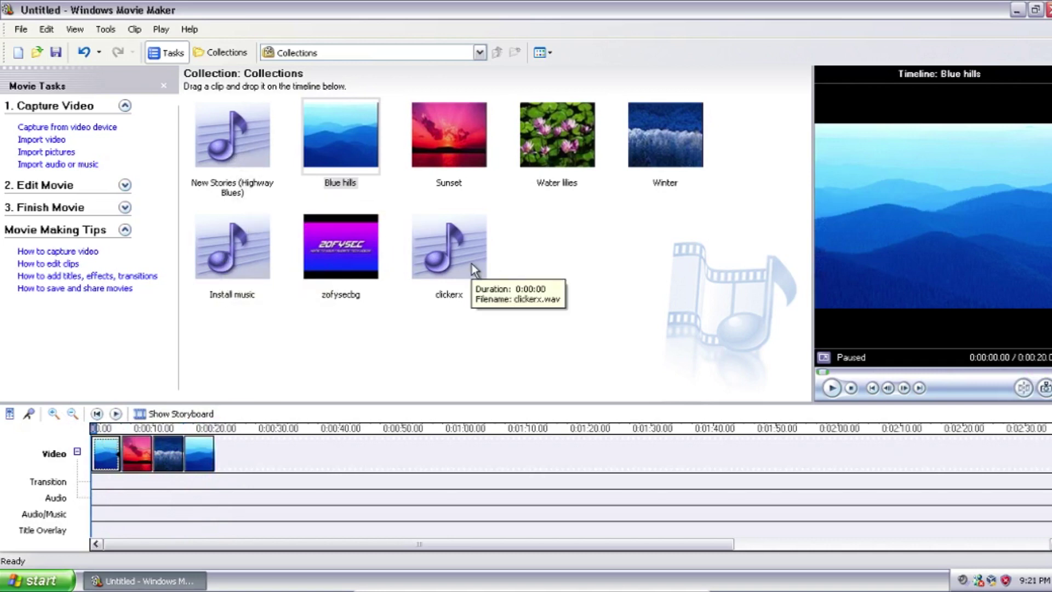
pyautogui.moveTo(225, 249)
pyautogui.mouseDown()
pyautogui.moveTo(111, 498)
pyautogui.moveTo(94, 513)
pyautogui.mouseUp()
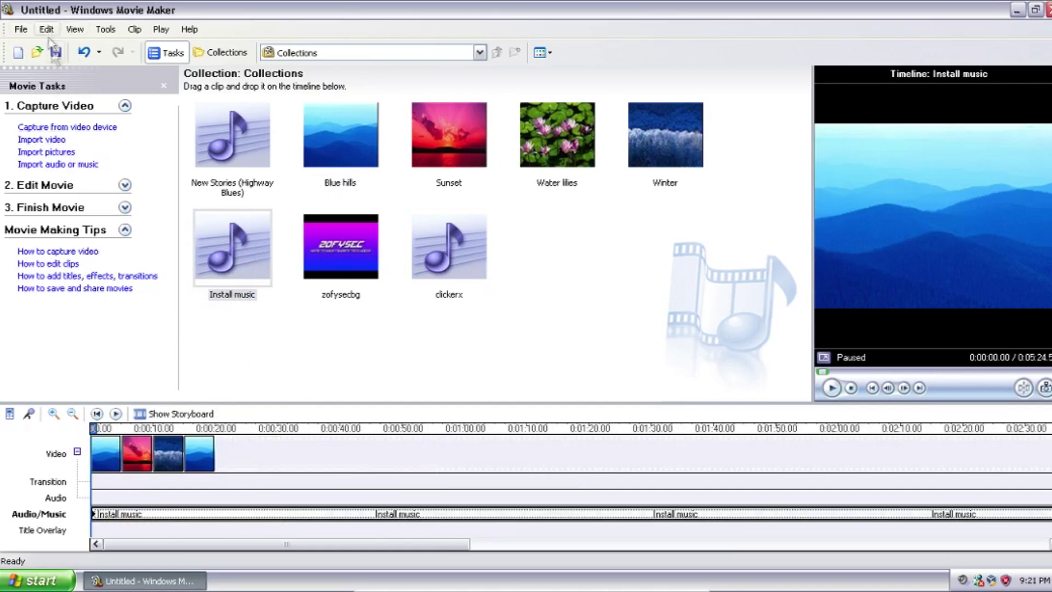
pyautogui.click(106, 454)
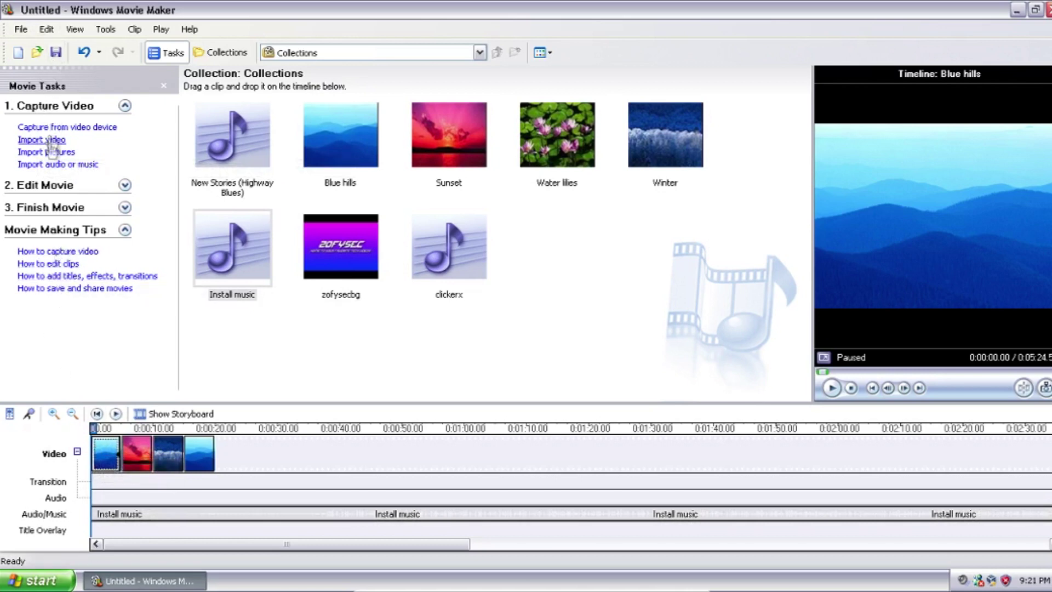
# Show the Video Transitions gallery from the Tools menu and scroll through it.
pyautogui.click(106, 29)
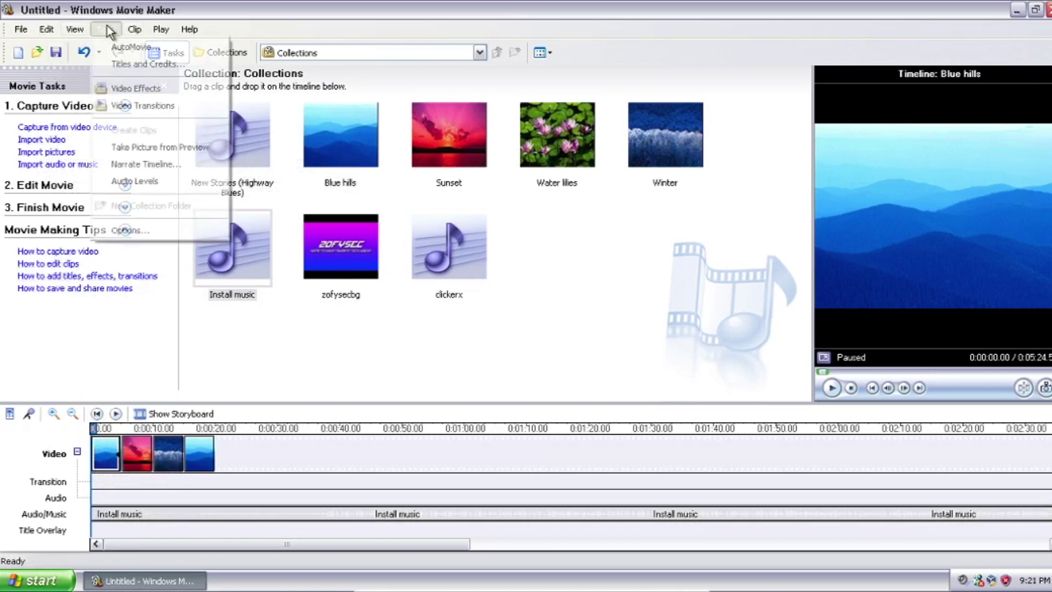
pyautogui.click(123, 104)
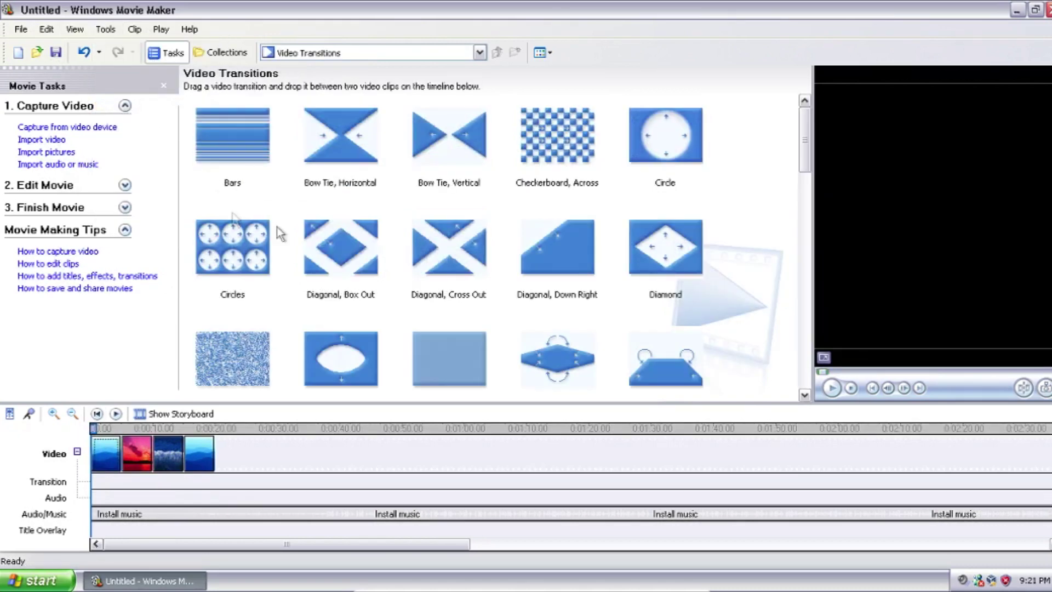
pyautogui.scroll(-3, 652, 230)
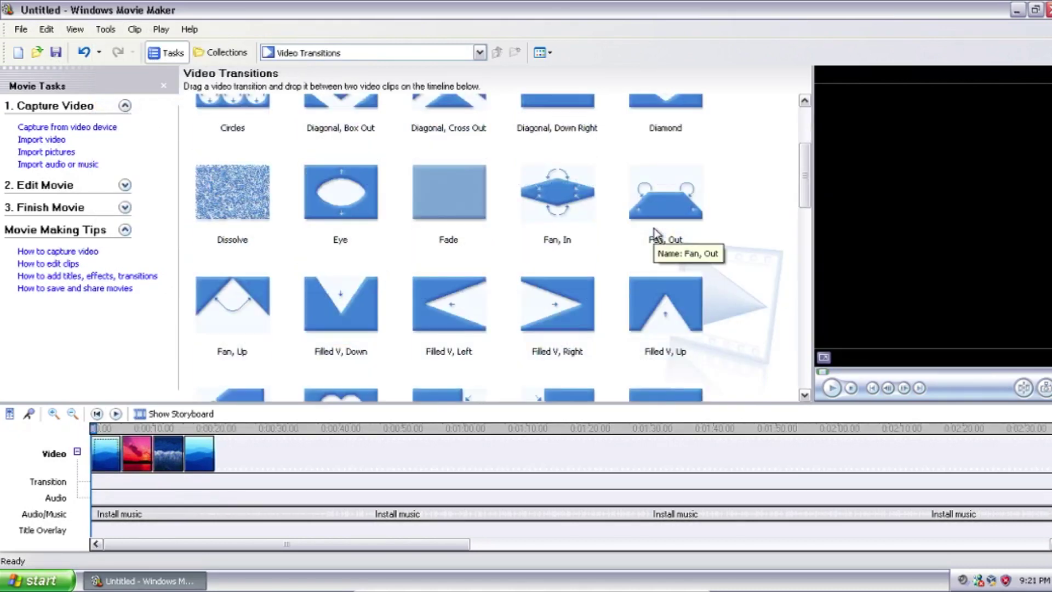
pyautogui.scroll(-6, 653, 228)
pyautogui.scroll(-6, 652, 227)
pyautogui.scroll(-1, 638, 246)
pyautogui.scroll(10, 630, 244)
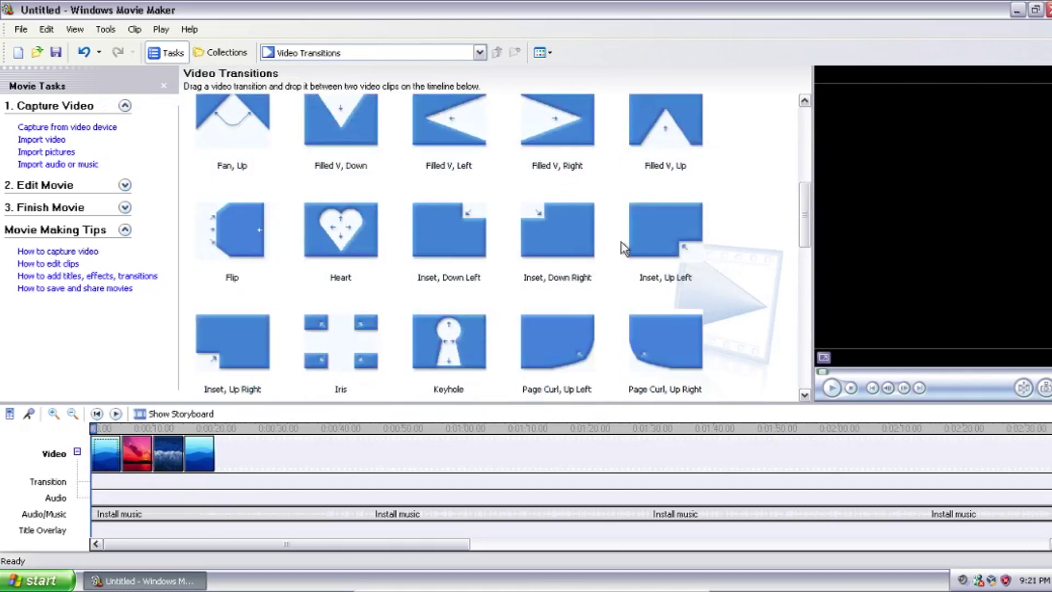
pyautogui.scroll(-2, 575, 230)
pyautogui.scroll(2, 534, 216)
pyautogui.scroll(5, 533, 215)
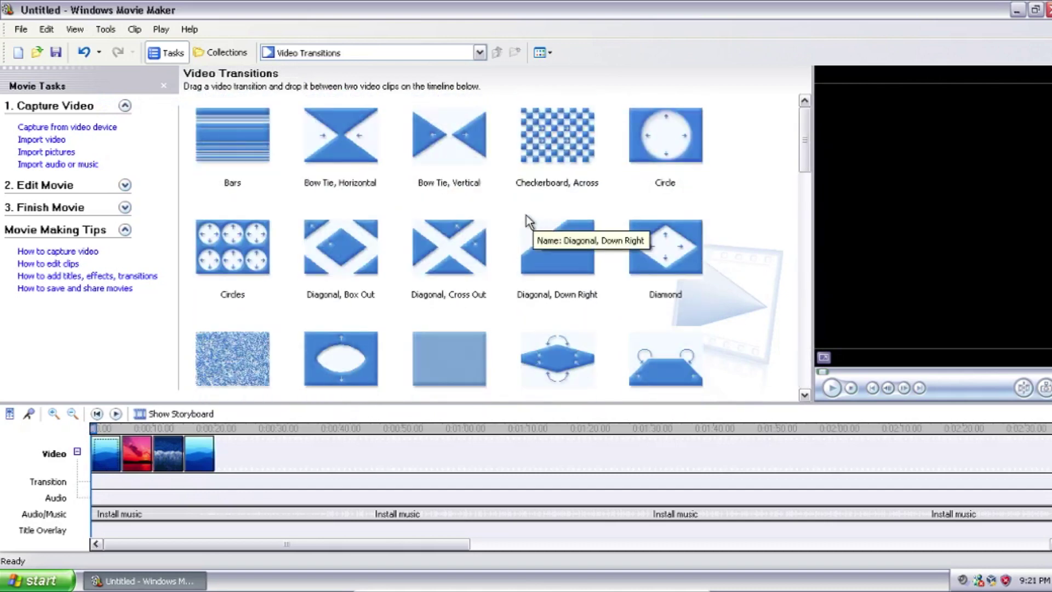
# Insert the Wipe, Wide Down transition between the first two pictures.
pyautogui.scroll(-15, 526, 217)
pyautogui.scroll(-1, 382, 298)
pyautogui.scroll(6, 383, 305)
pyautogui.scroll(2, 386, 308)
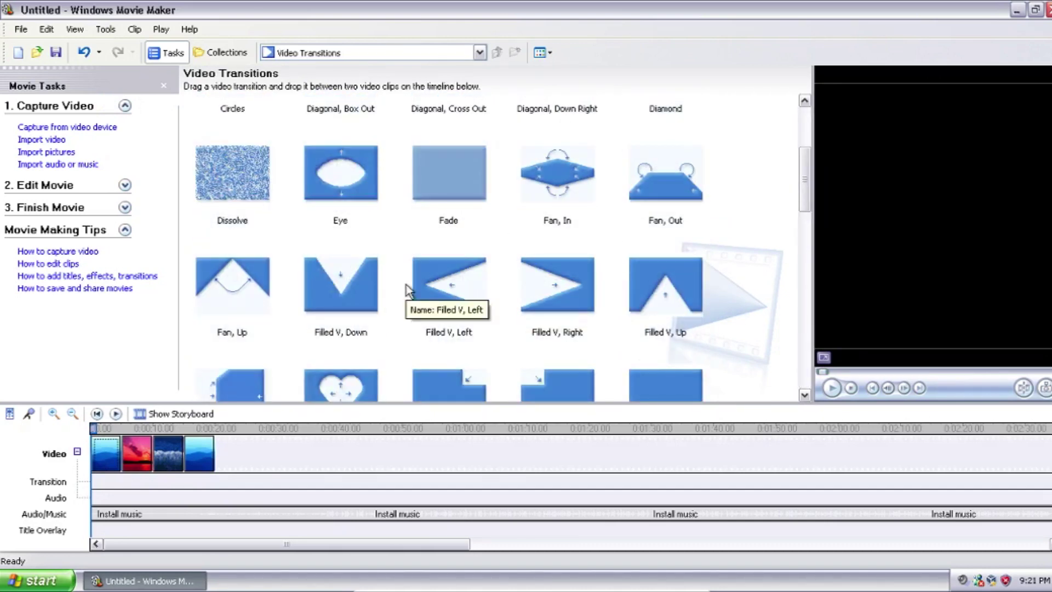
pyautogui.scroll(1, 394, 299)
pyautogui.scroll(-3, 403, 287)
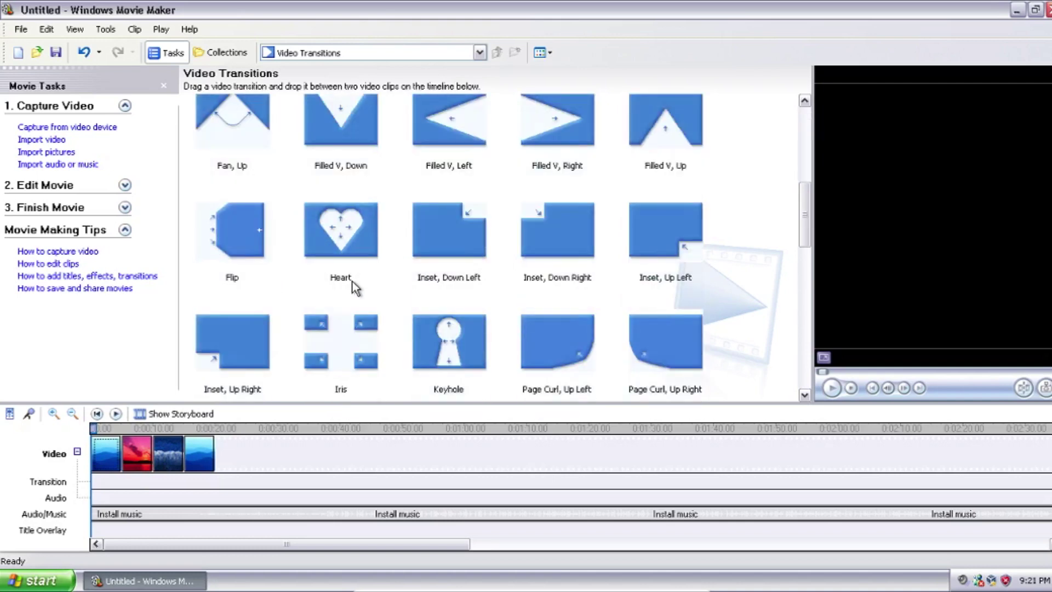
pyautogui.scroll(-5, 352, 281)
pyautogui.scroll(-3, 356, 284)
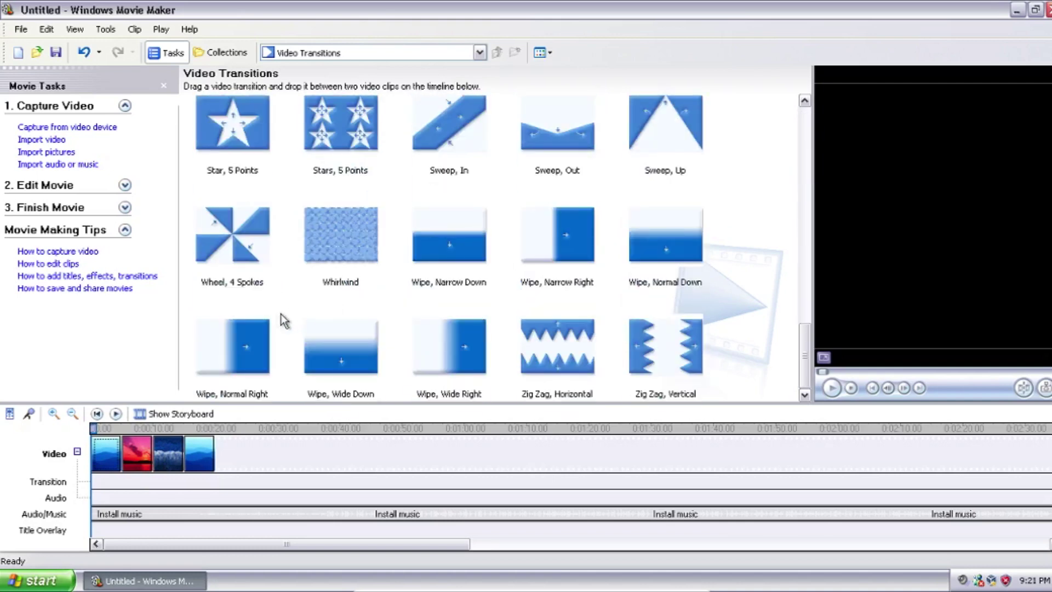
pyautogui.moveTo(328, 351); pyautogui.dragTo(124, 451)
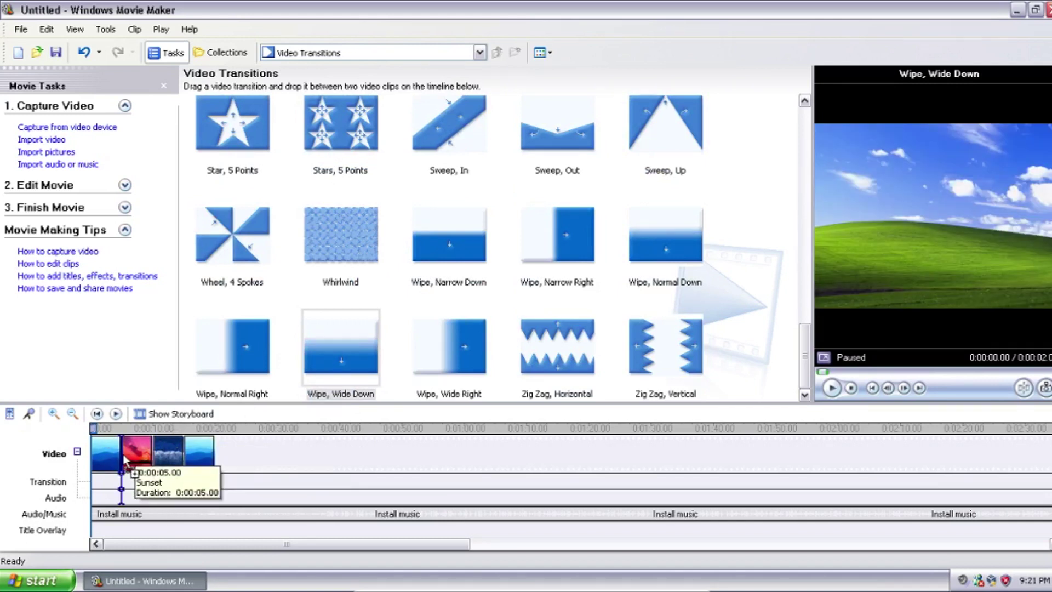
# Add Wipe, Wide Right and Star, 5 Points transitions, then rewind and play the preview.
pyautogui.moveTo(446, 347)
pyautogui.mouseDown()
pyautogui.moveTo(126, 447)
pyautogui.moveTo(143, 445)
pyautogui.mouseUp()
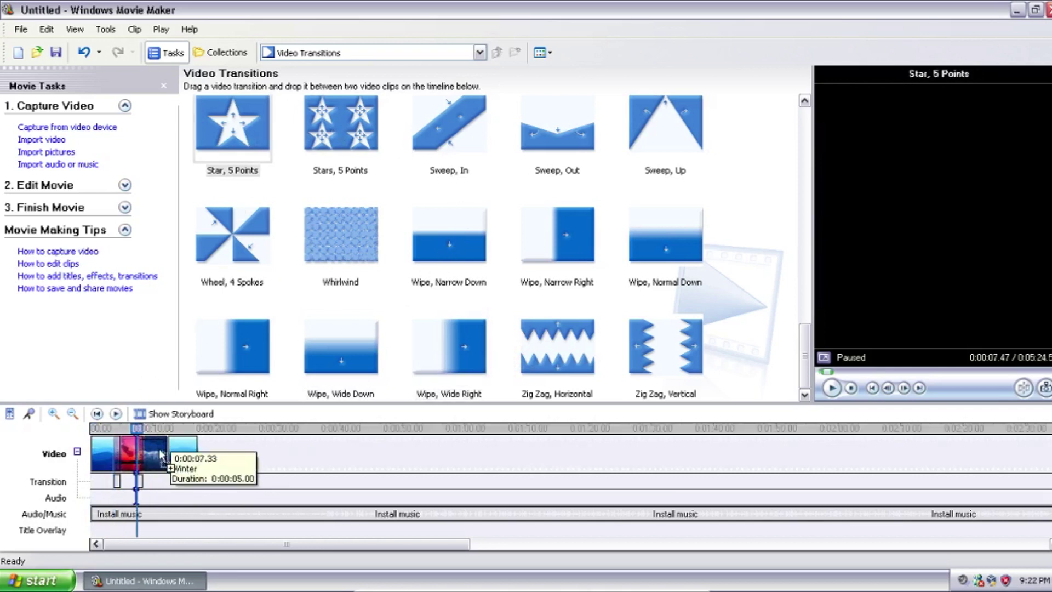
pyautogui.moveTo(232, 126); pyautogui.dragTo(179, 452)
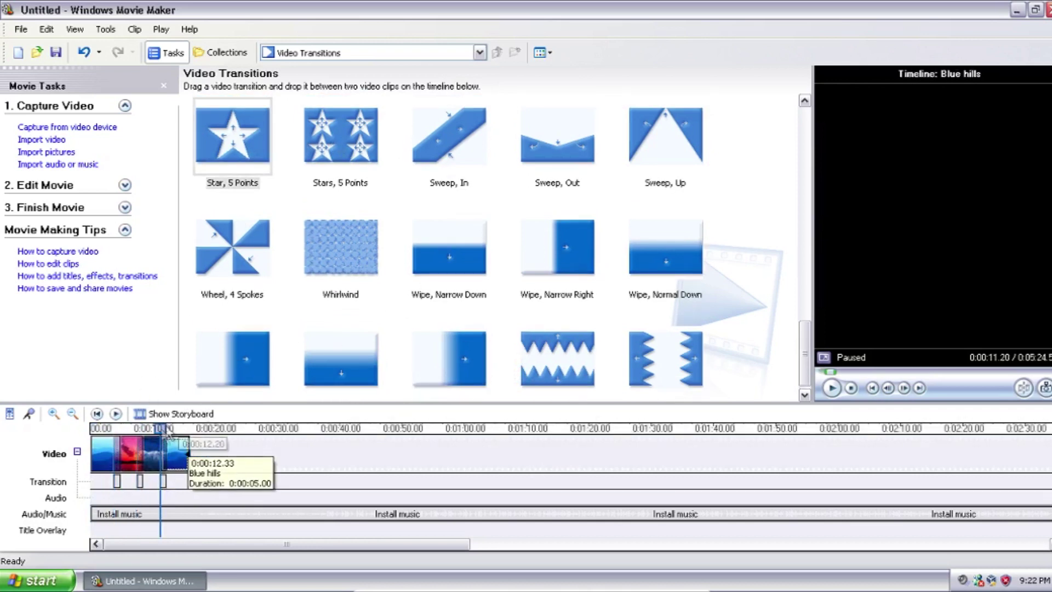
pyautogui.click(153, 428)
pyautogui.click(95, 432)
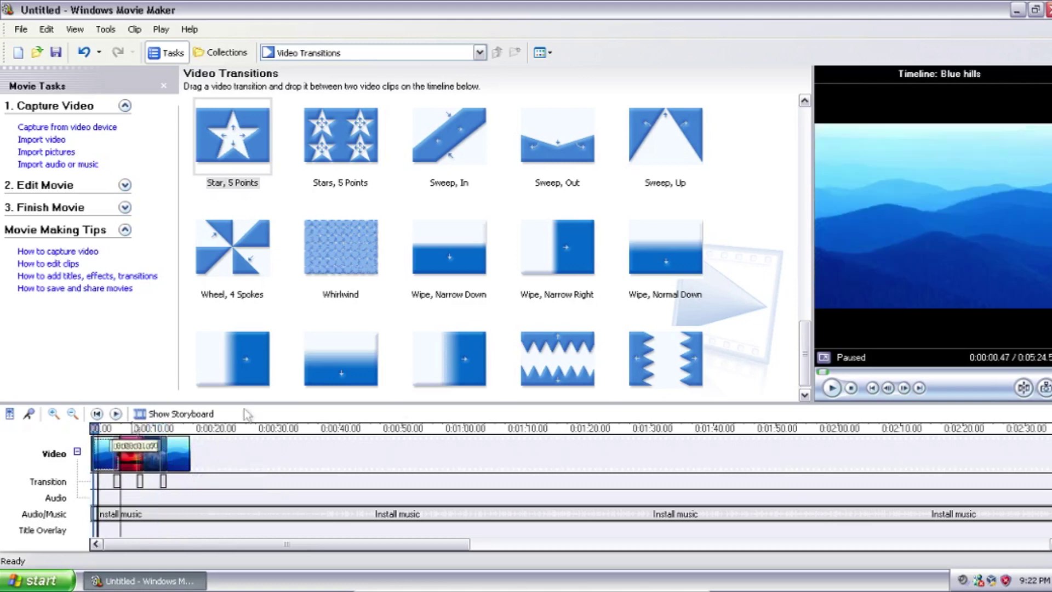
pyautogui.click(831, 389)
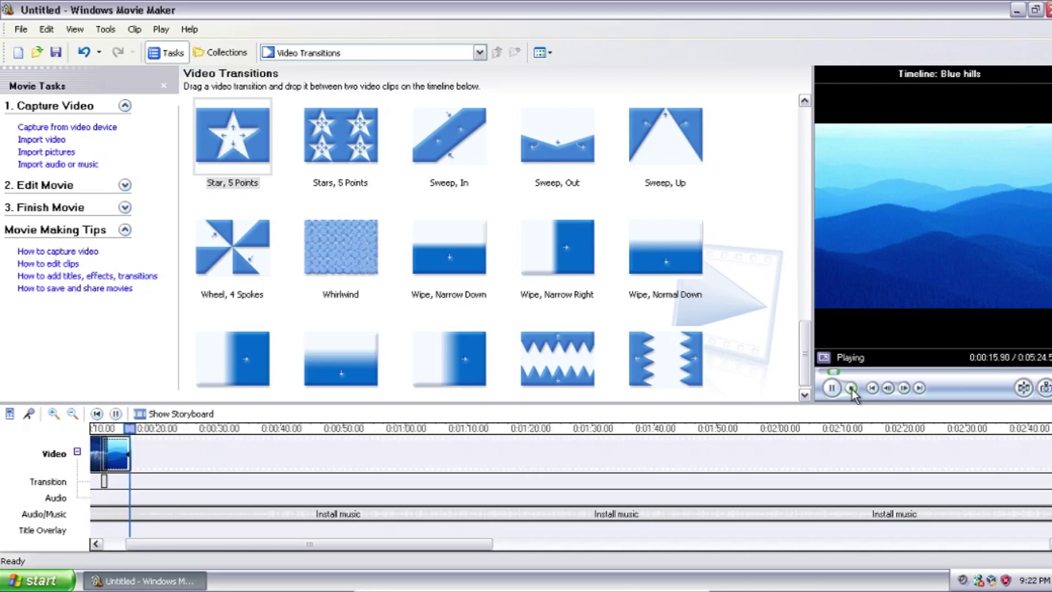
# Stop the preview, replay it from the start, and pause during the Winter picture.
pyautogui.click(850, 388)
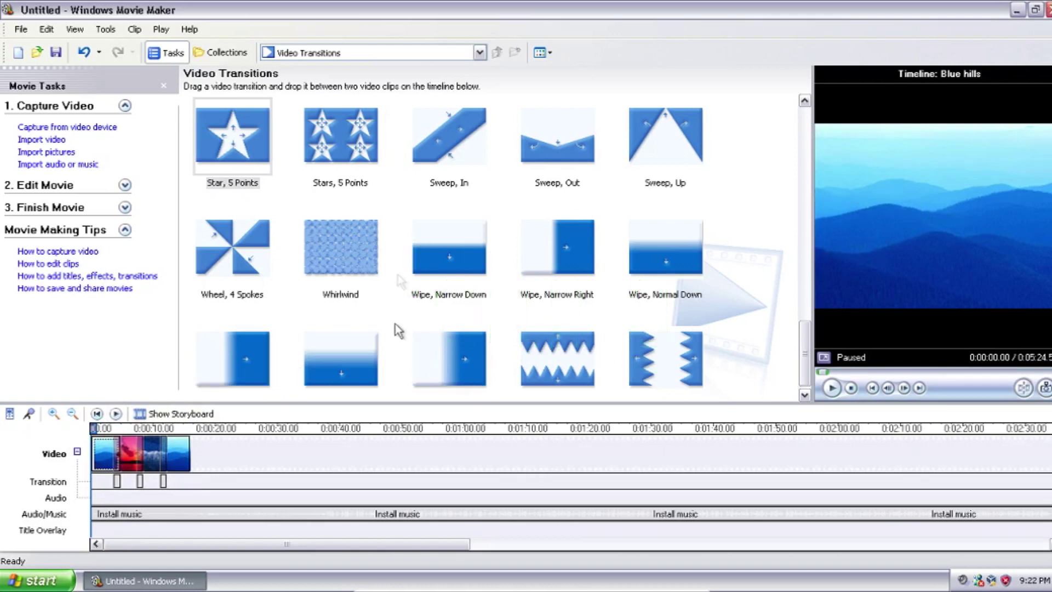
pyautogui.click(836, 389)
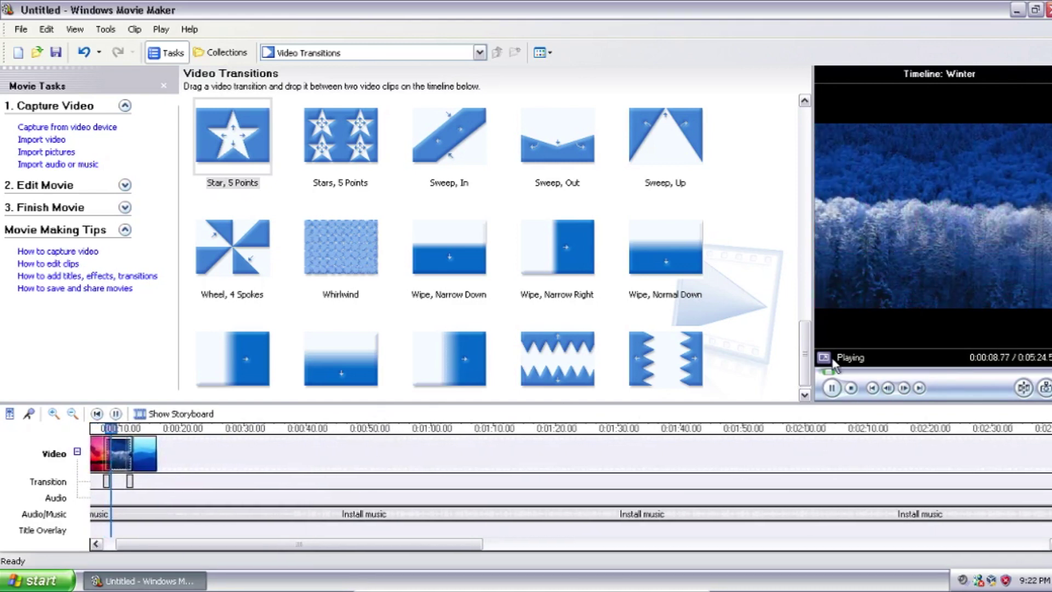
pyautogui.click(832, 390)
# Exit Movie Maker with Alt+F4, discarding the untitled project's changes.
pyautogui.hotkey('alt', 'F4')
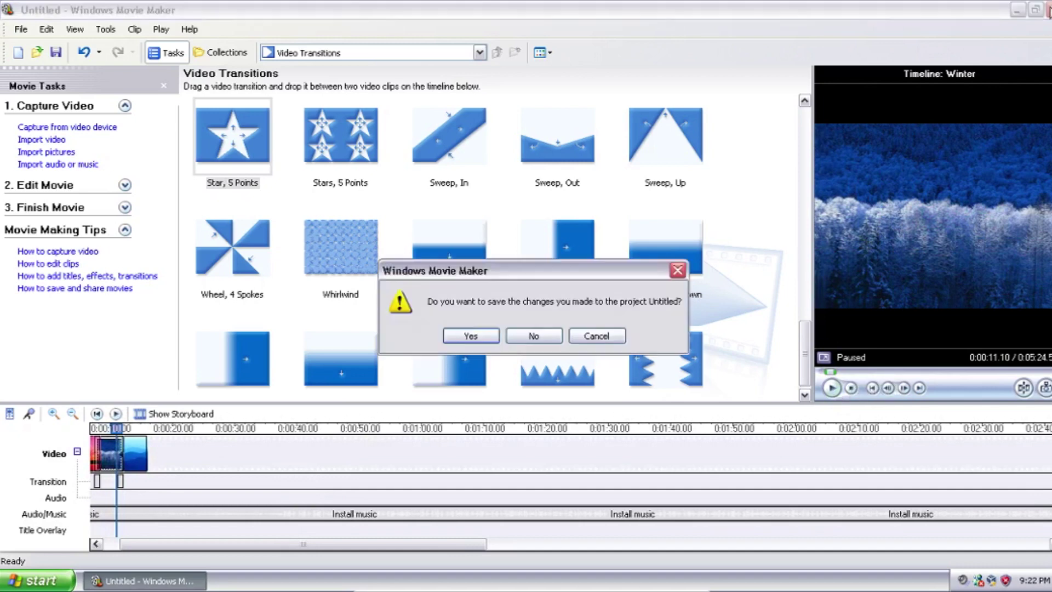
pyautogui.click(517, 337)
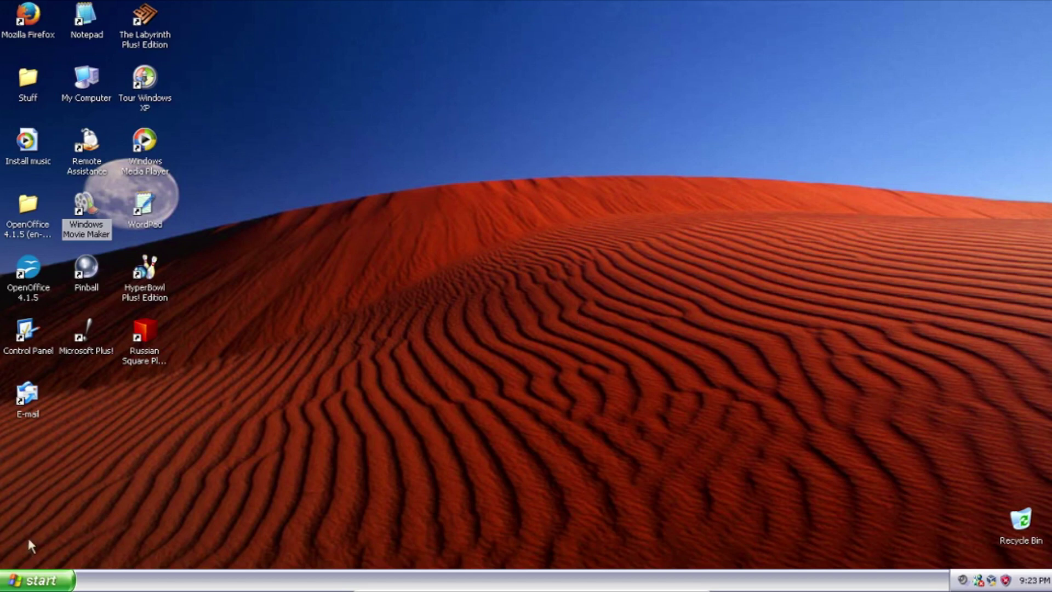
# Bring up the Turn Off Computer options from the Start menu.
pyautogui.click(21, 582)
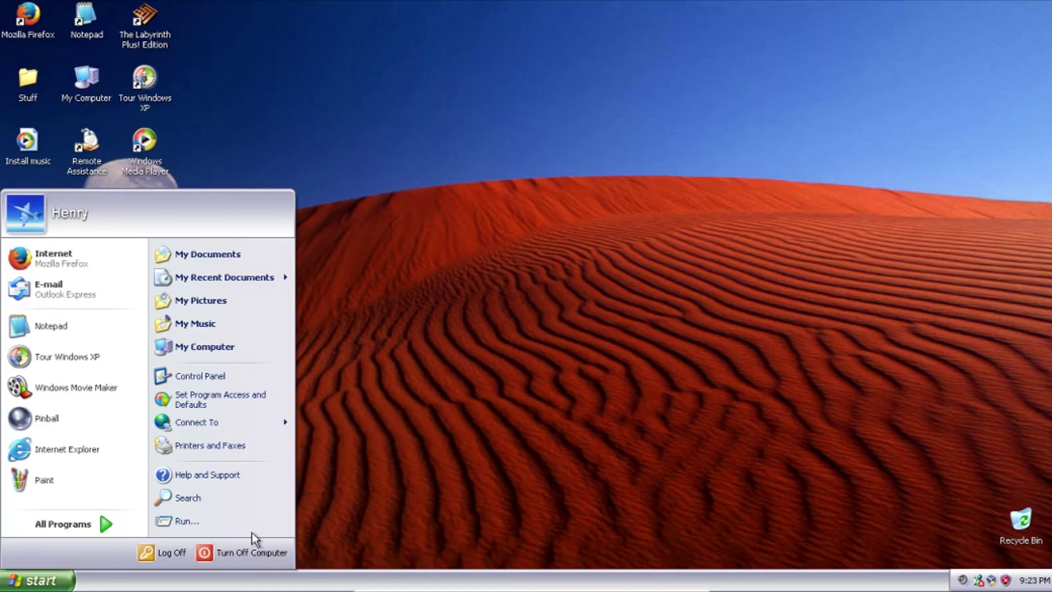
pyautogui.click(251, 561)
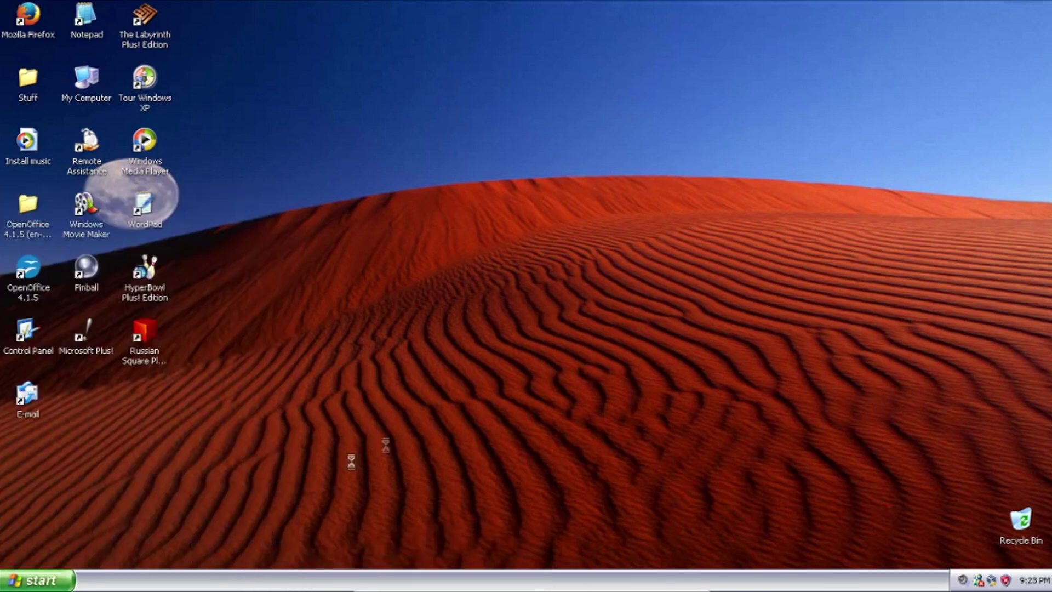